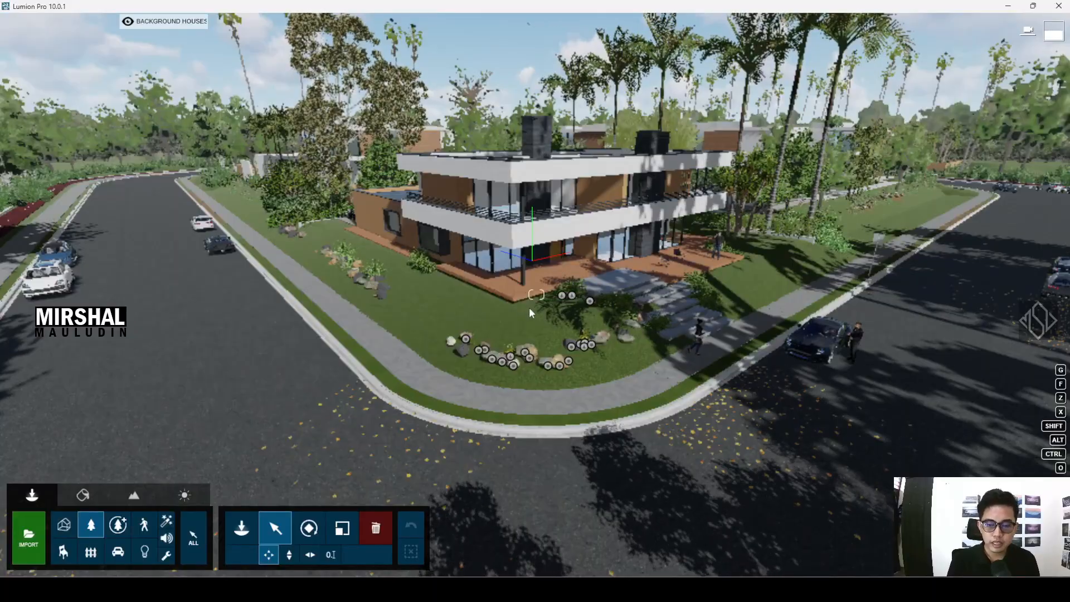
- Look over the corner house, its surrounding streets and the red cycle lane from several elevated angles
right_drag(543, 323, 449, 314)
key(s)
key(w)
key(q)
key(s)
middle_drag(450, 314, 497, 318)
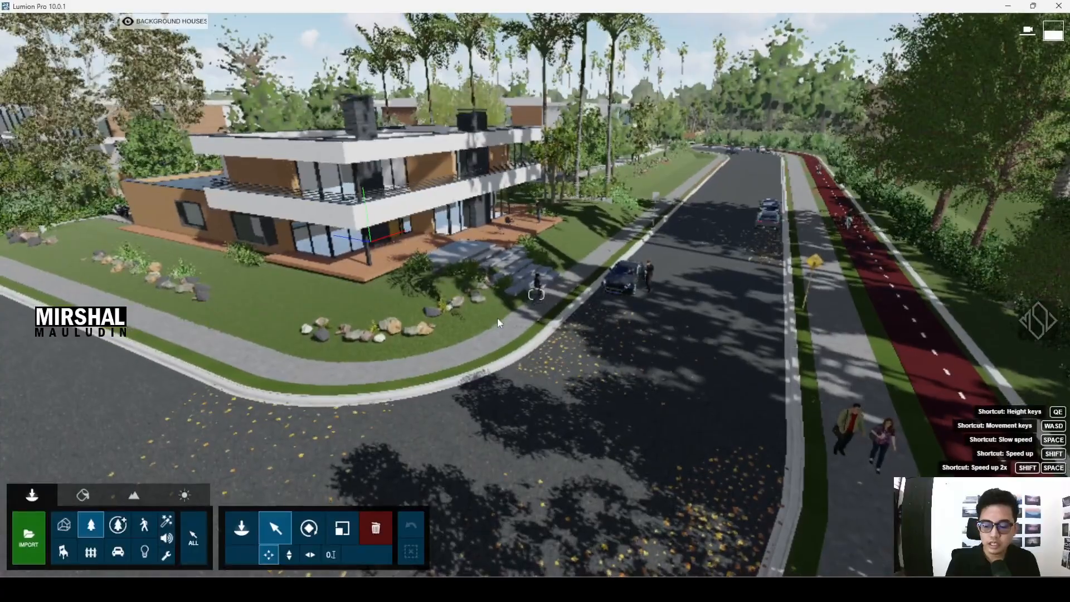
key(d)
key(e)
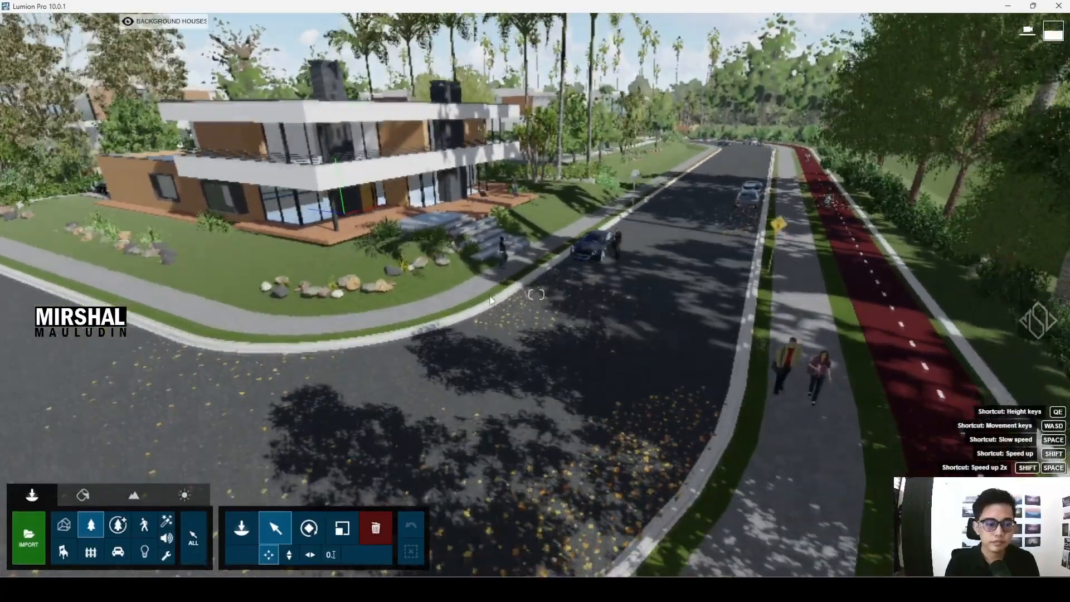
right_drag(773, 425, 864, 319)
key(q)
key(a)
key(w)
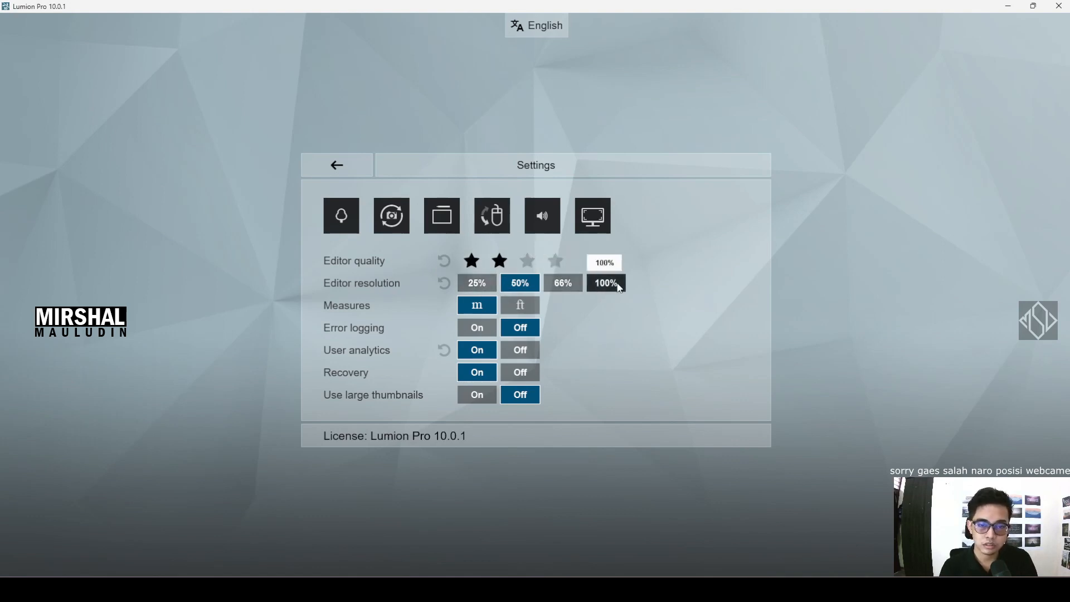
- Return from the settings to the scene and examine the corner house and its front garden
click(337, 167)
right_drag(599, 273, 579, 281)
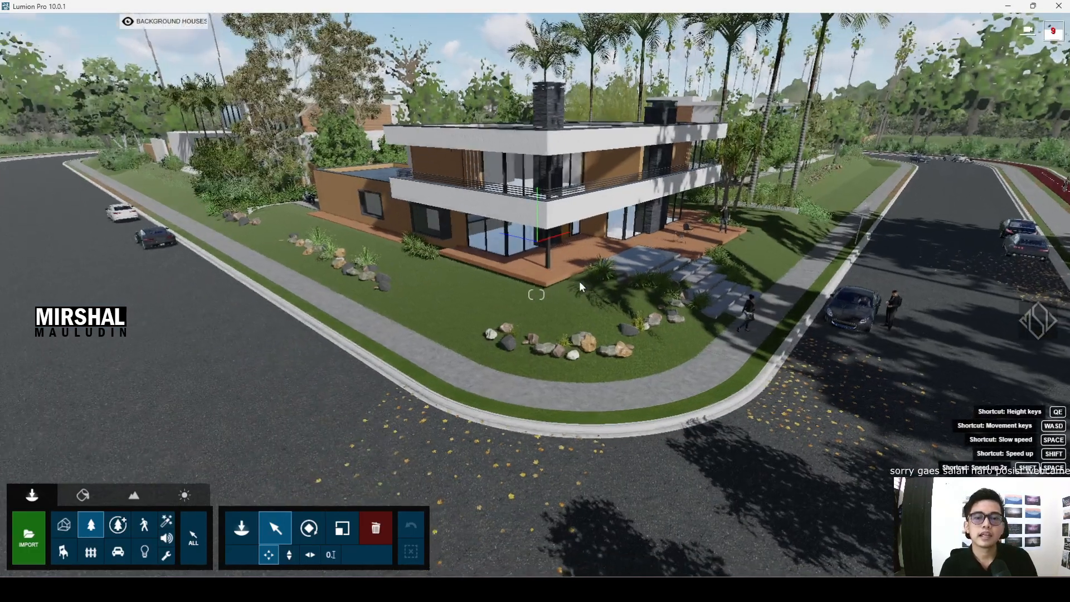
key(d)
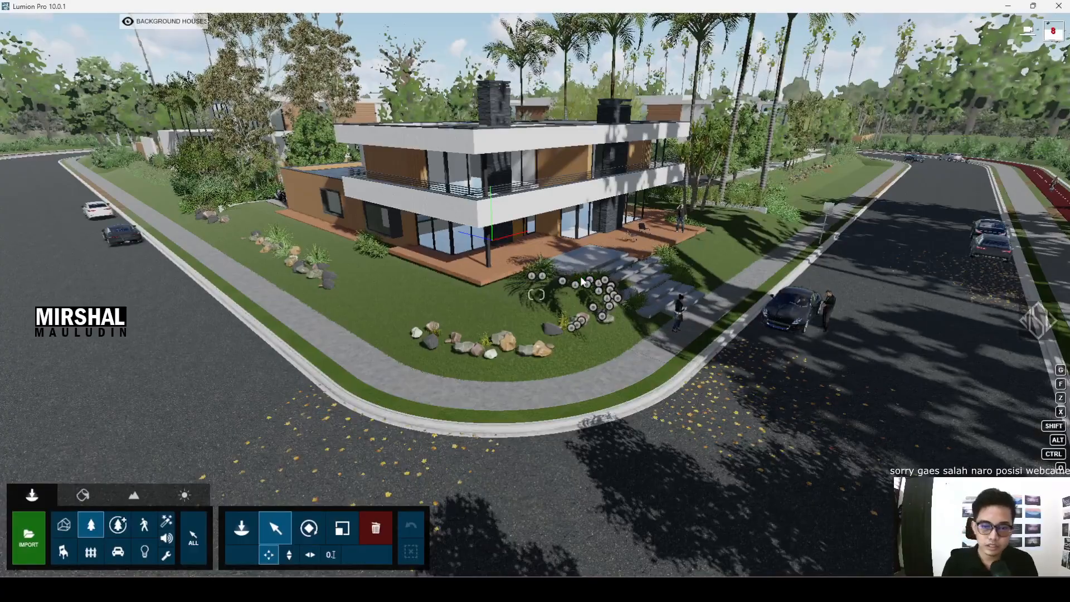
mouse_move(576, 277)
right_down()
mouse_move(522, 249)
mouse_move(399, 249)
mouse_move(573, 269)
right_up()
key(w)
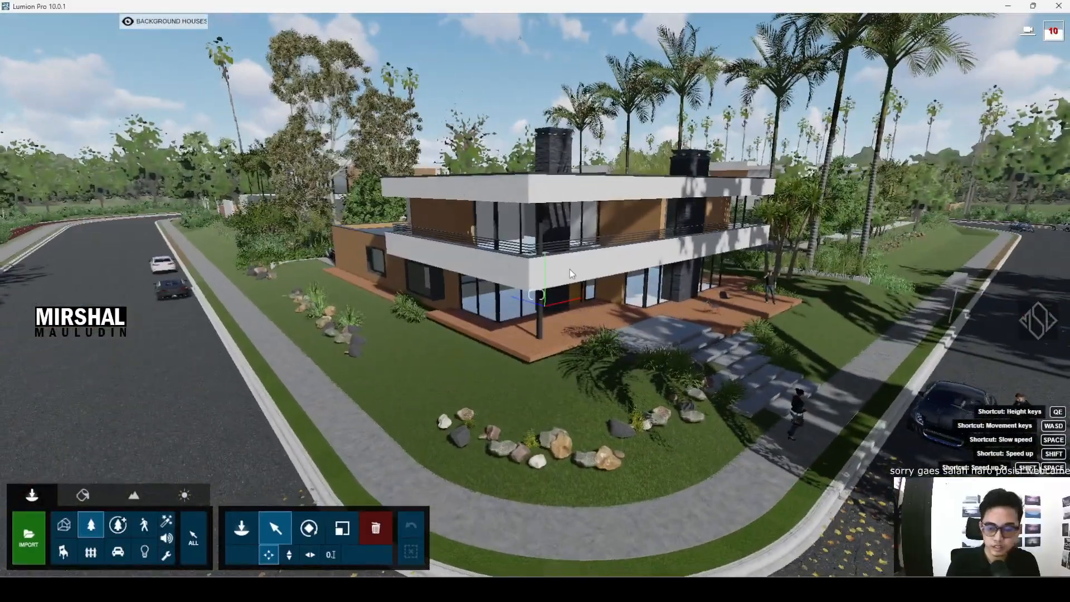
key(s)
right_drag(572, 283, 561, 322)
key(w)
key(a)
key(a)
key(a)
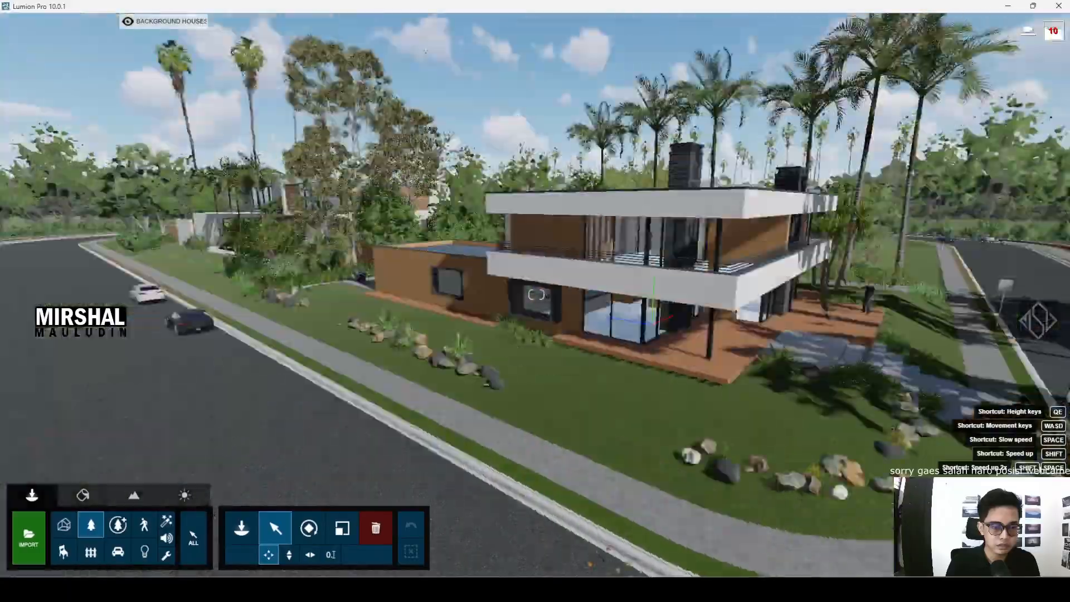
- Examine the street beside the house and the house's roof and terraces from a raised viewpoint
mouse_move(536, 294)
right_down()
mouse_move(716, 291)
mouse_move(557, 295)
right_up()
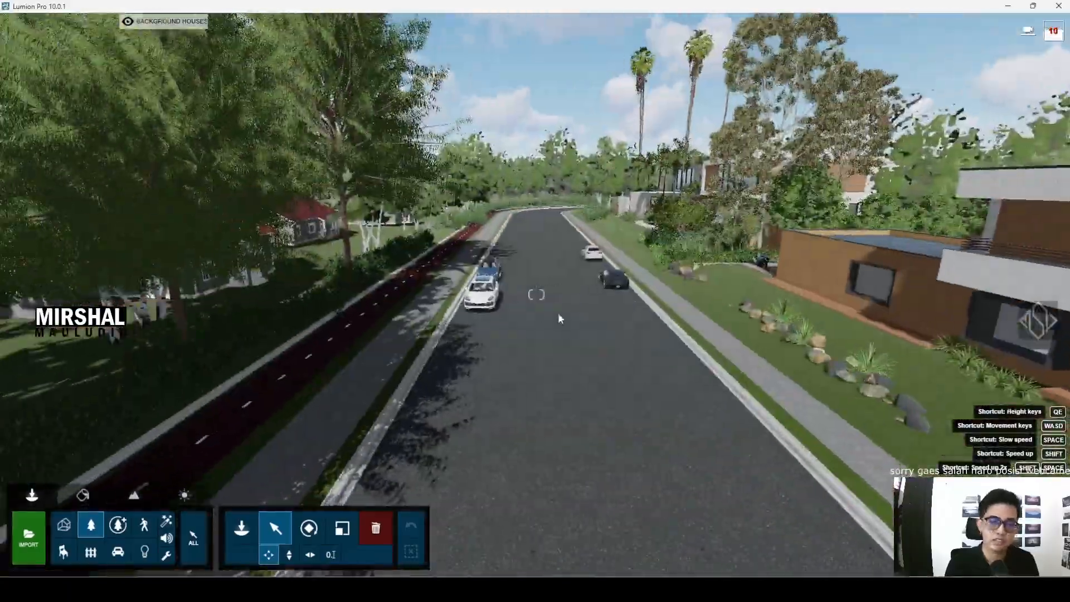
key(d)
mouse_move(552, 296)
right_down()
mouse_move(519, 289)
mouse_move(552, 250)
mouse_move(547, 310)
right_up()
key(s)
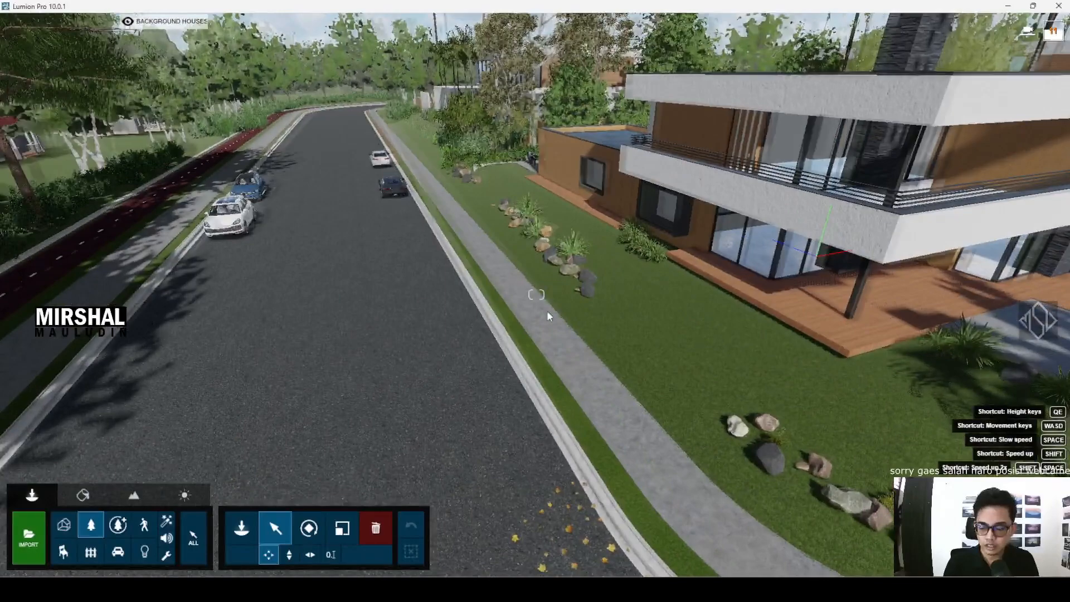
key(w)
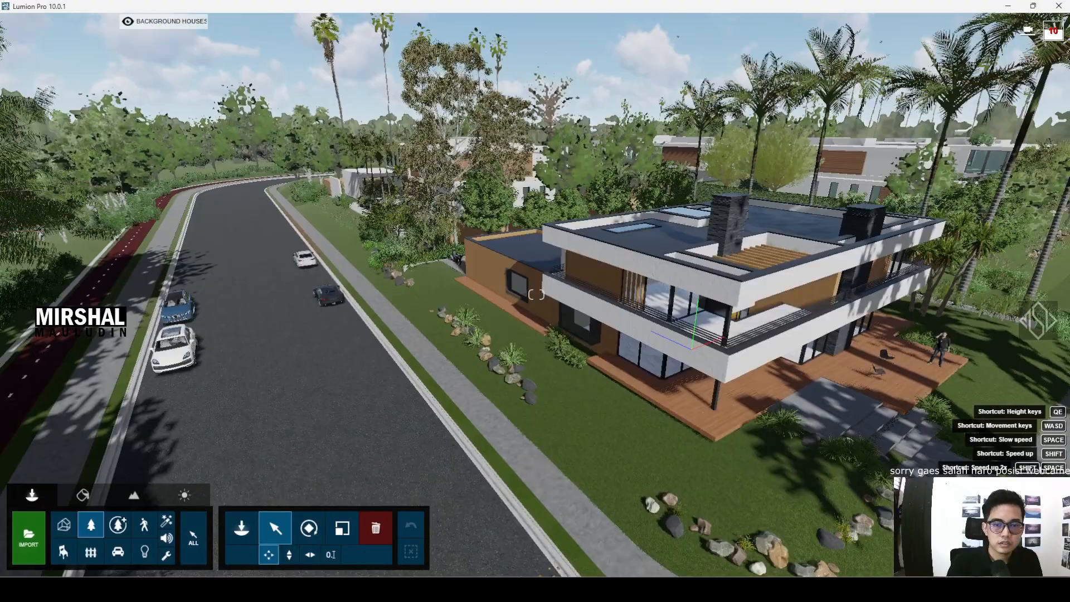
key(w)
right_drag(490, 300, 523, 316)
key(a)
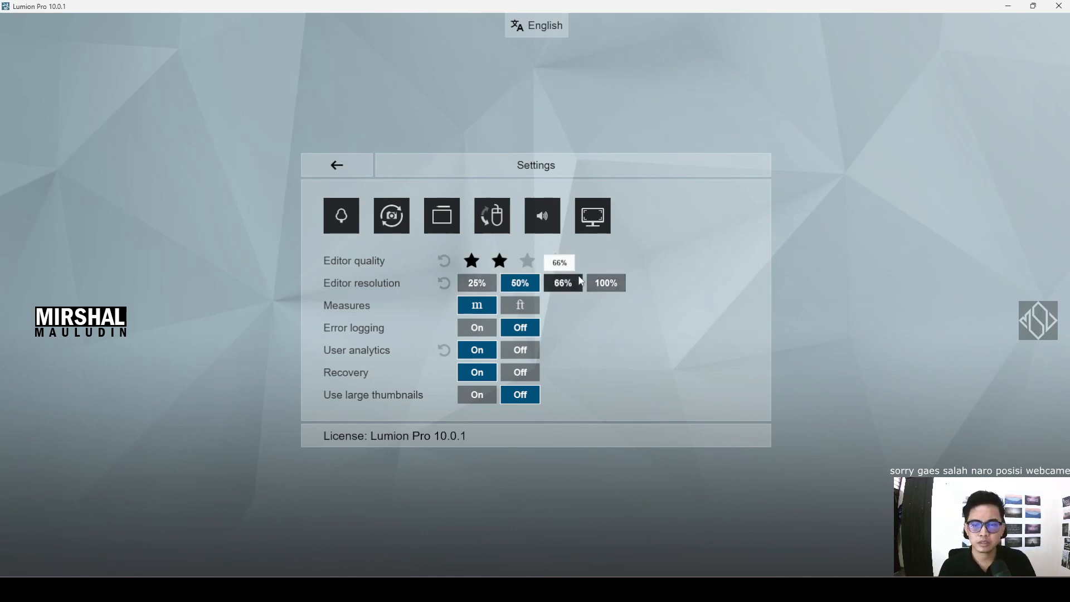
- Return from the settings to the scene and follow the street down to the sidewalk and cycle lane
click(338, 166)
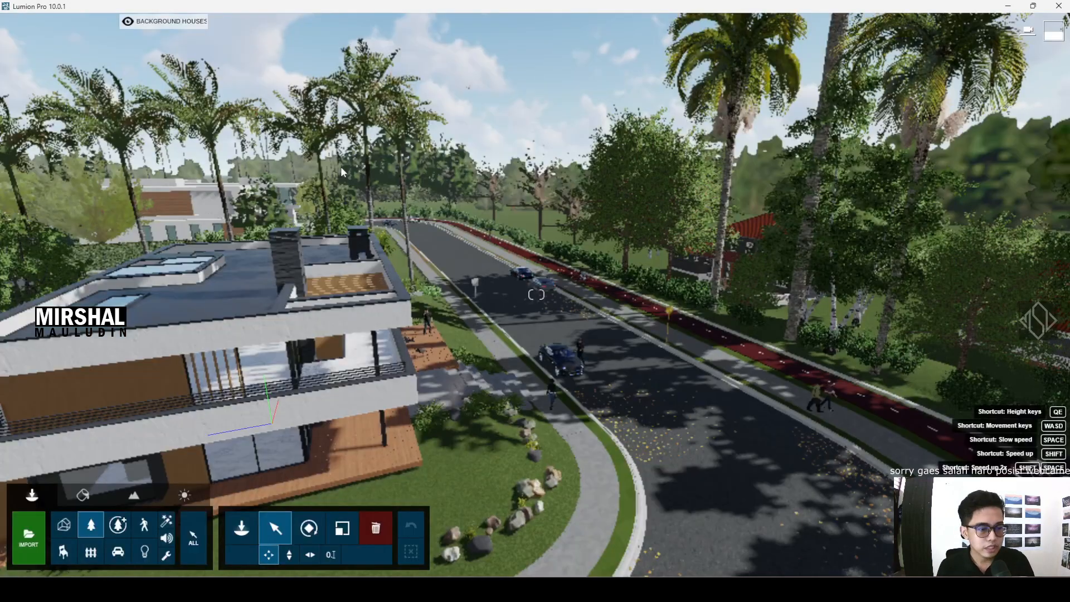
key(w)
right_drag(479, 250, 552, 287)
key(w)
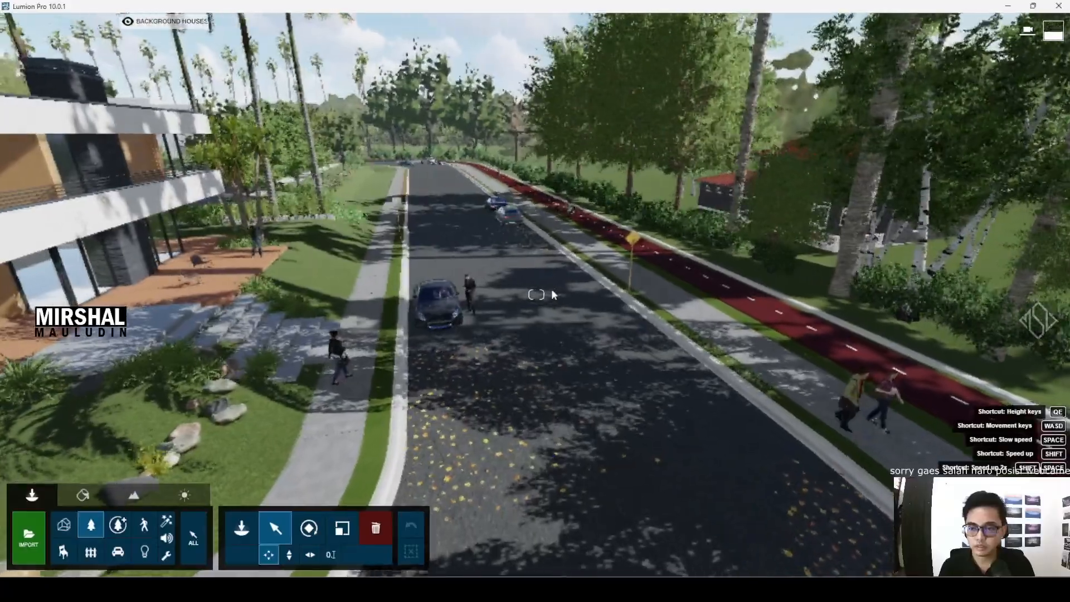
key(d)
key(d)
key(w)
right_drag(629, 313, 563, 318)
key(w)
key(d)
key(e)
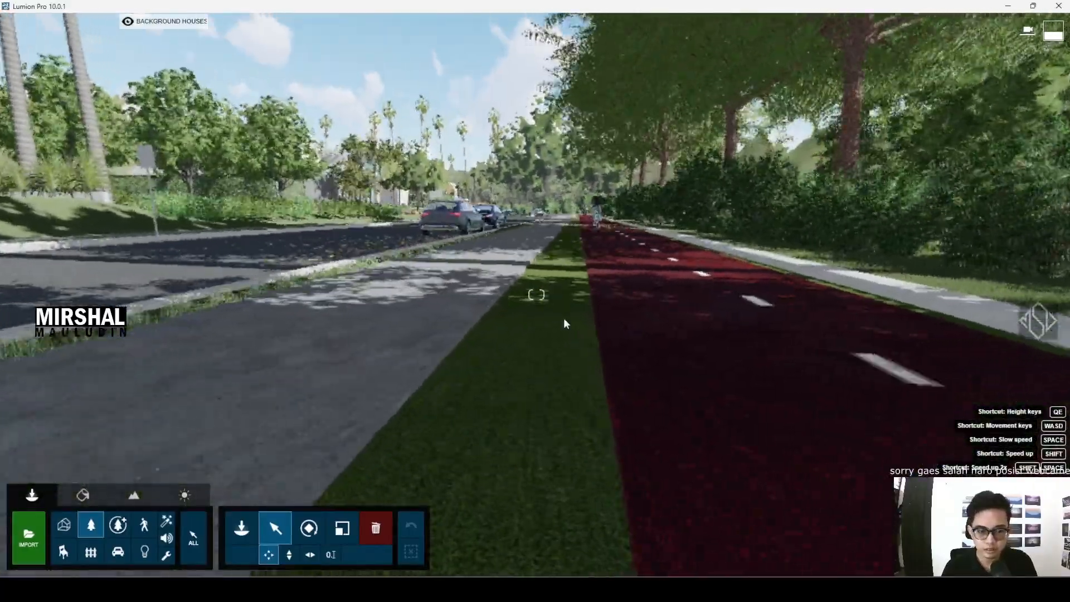
- Examine the lawn, the concrete curb and the narrow green strip beside the cycle lane at ground level
key(d)
key(d)
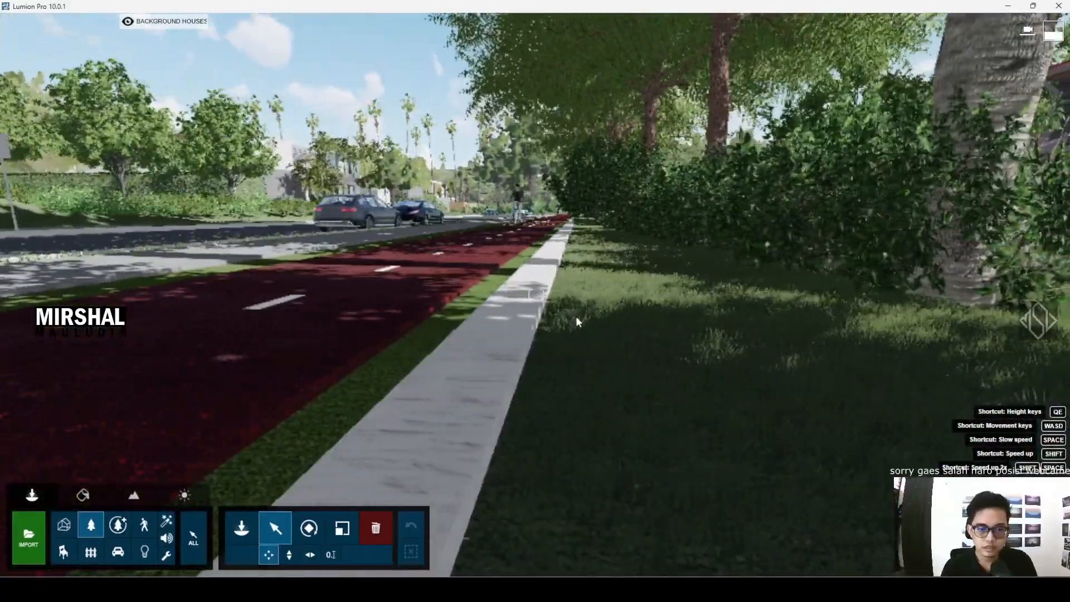
key(e)
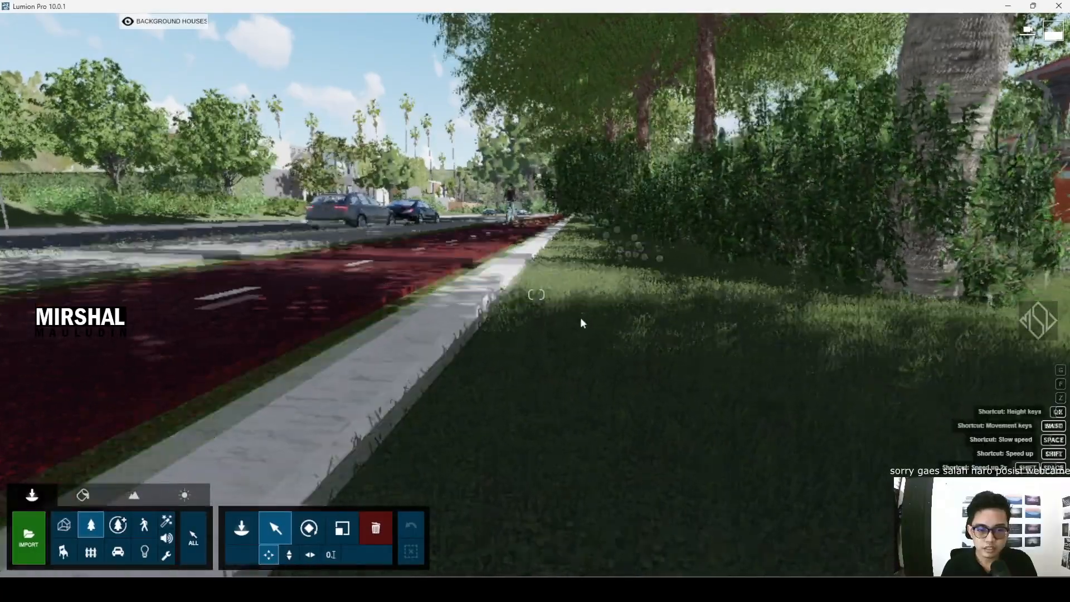
mouse_move(584, 319)
right_down()
mouse_move(390, 307)
mouse_move(576, 319)
right_up()
key(a)
key(d)
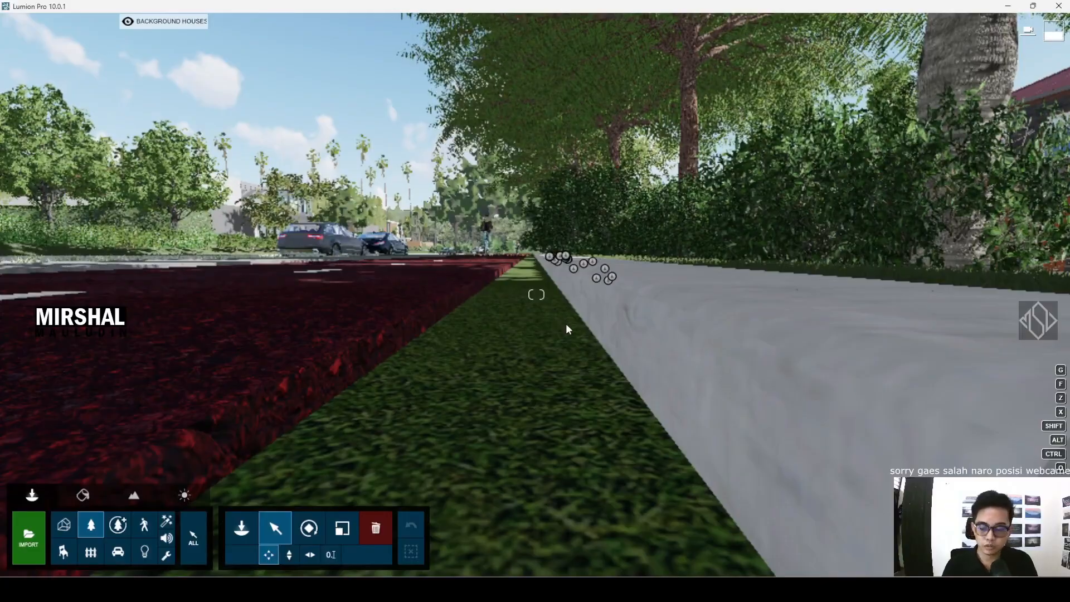
key(q)
key(d)
right_drag(564, 321, 523, 343)
key(d)
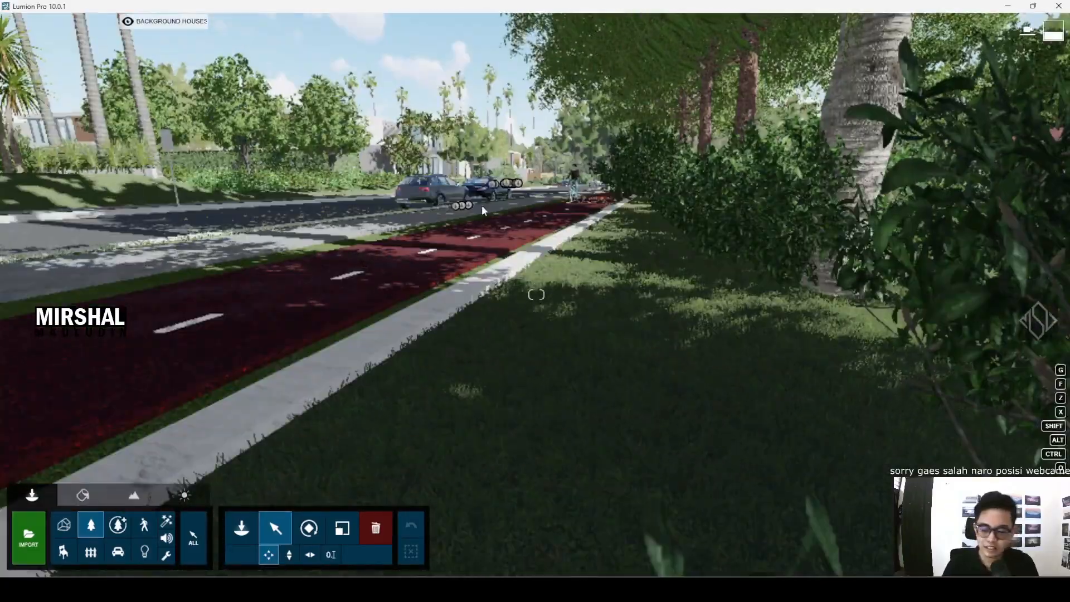
- Compare the grass plants along the road curb with the flat green strip between sidewalk and cycle lane
key(a)
key(q)
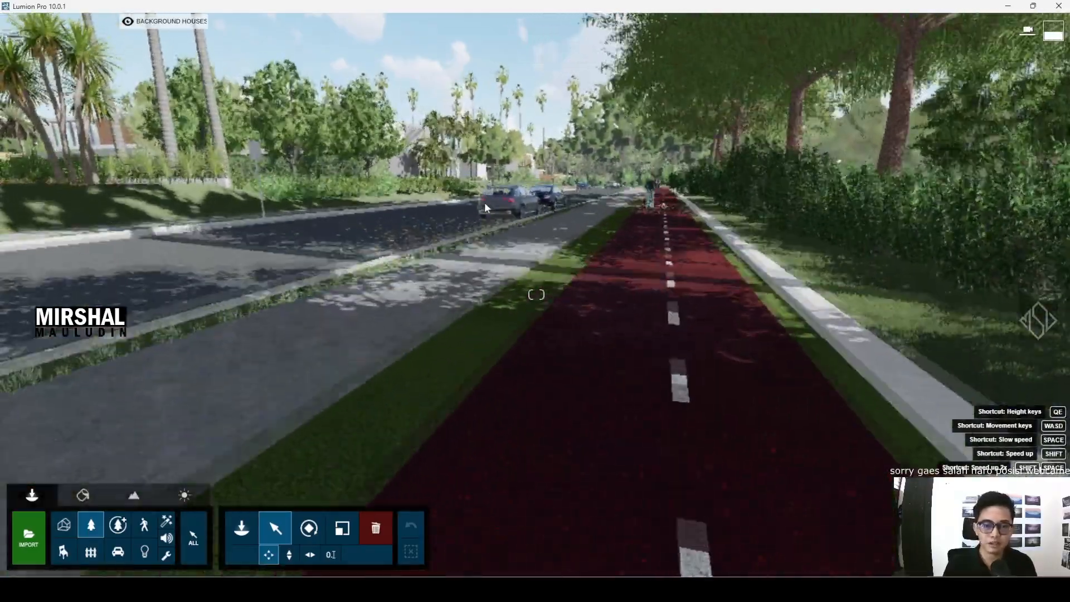
key(a)
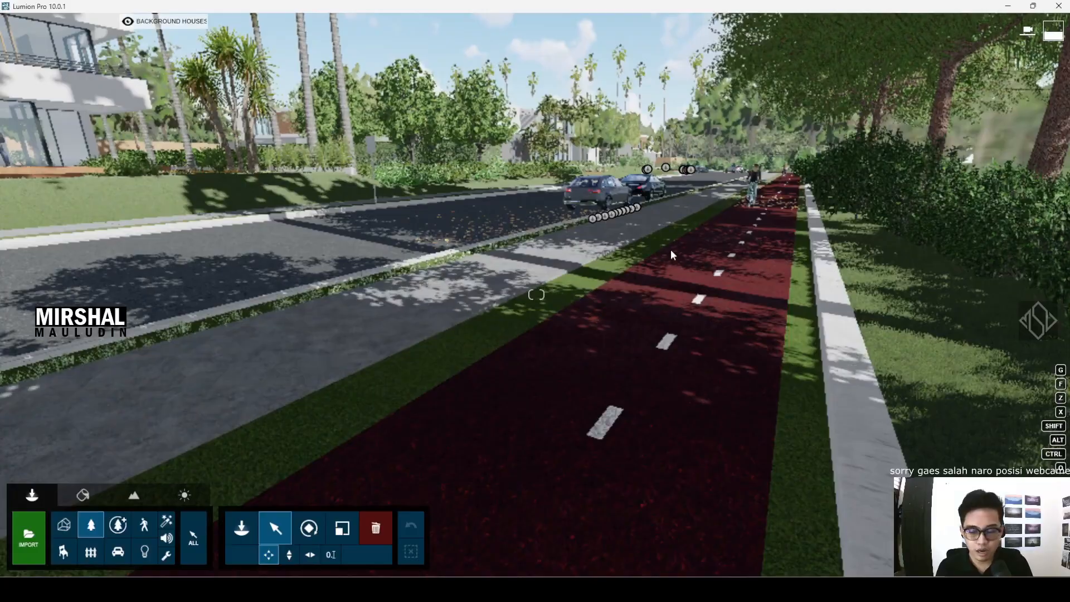
key(a)
right_drag(515, 293, 493, 337)
key(a)
key(a)
key(a)
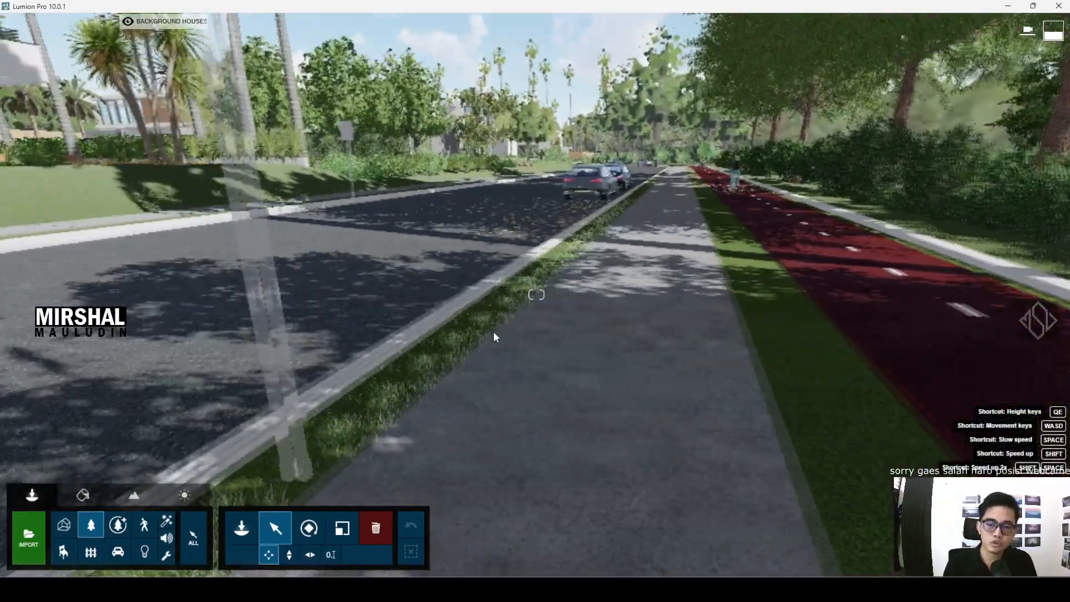
key(a)
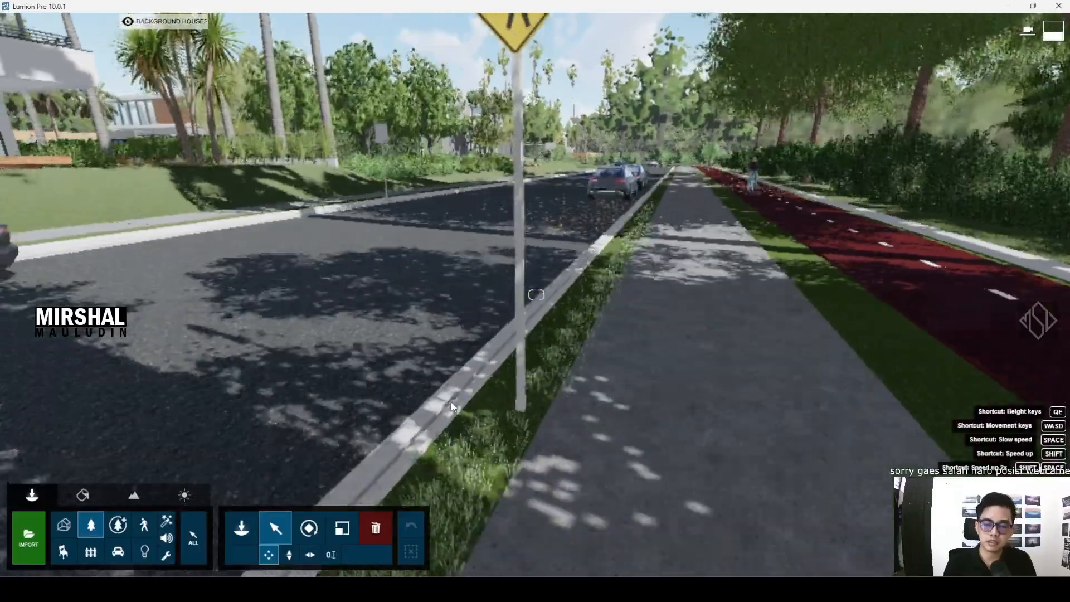
key(a)
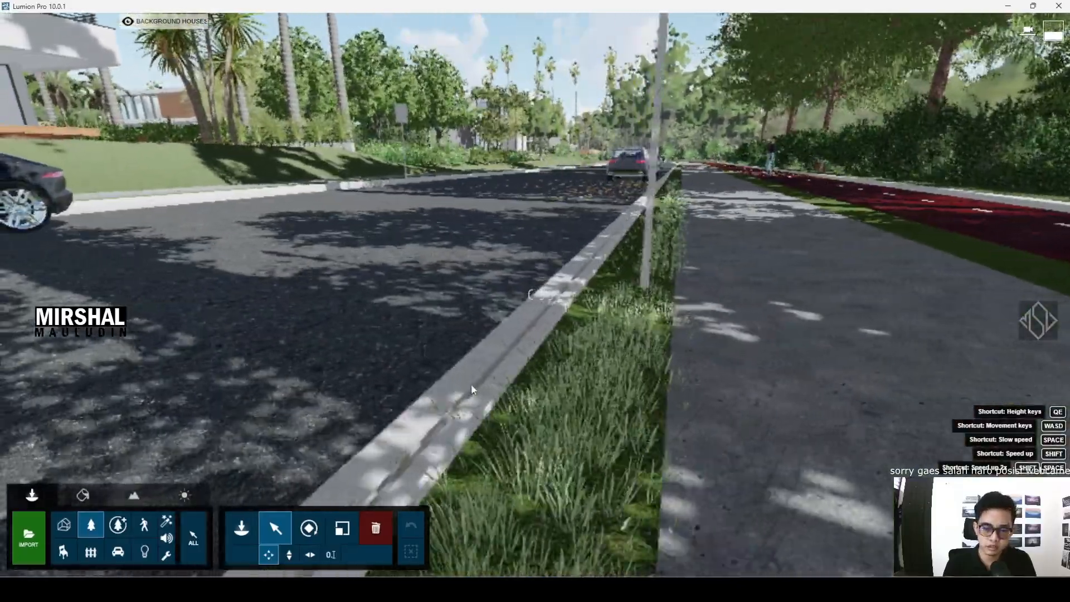
key(a)
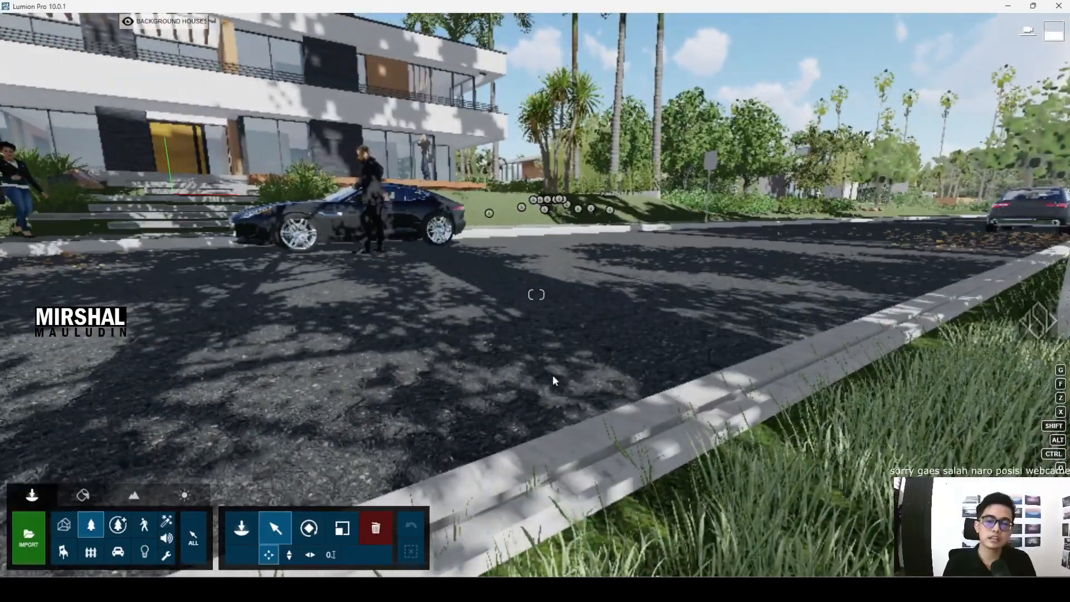
key(d)
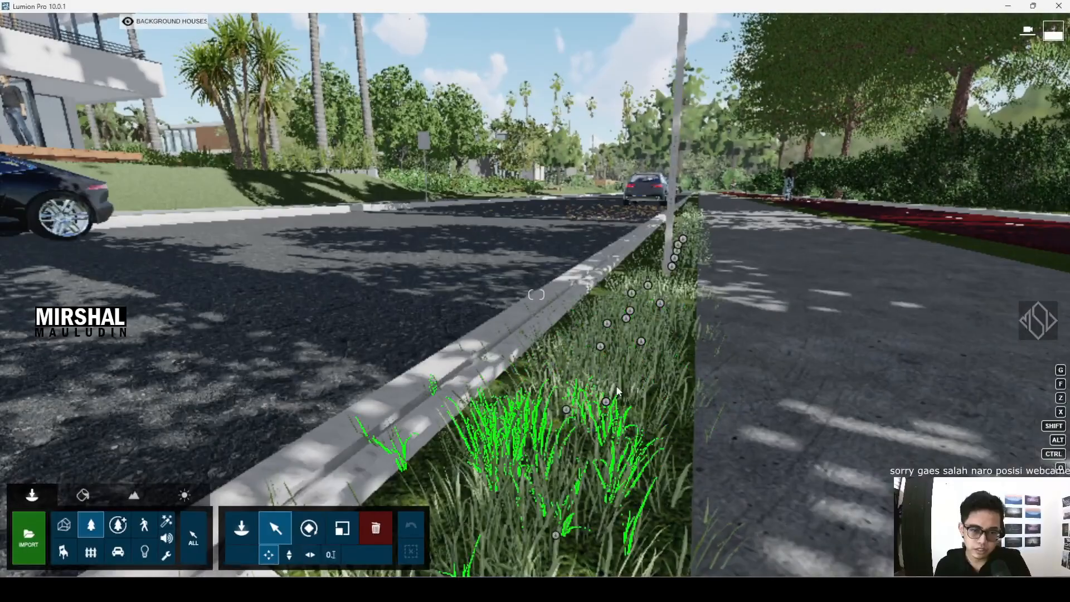
key(d)
key(d)
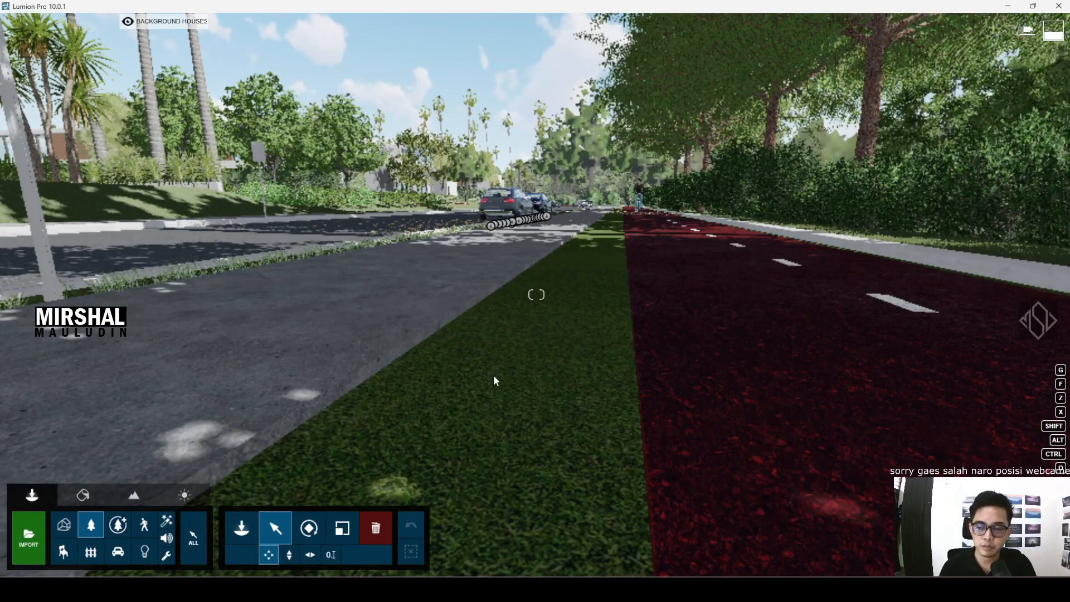
- Apply the Checkerboard Grass 01 material to the green strip between the sidewalk and the cycle lane
click(85, 496)
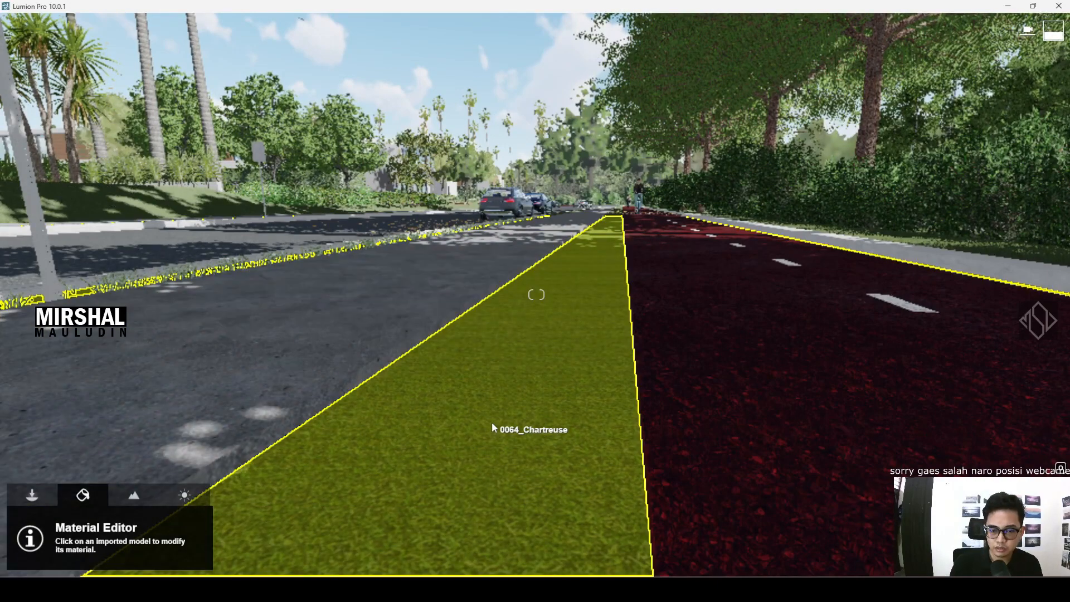
click(491, 427)
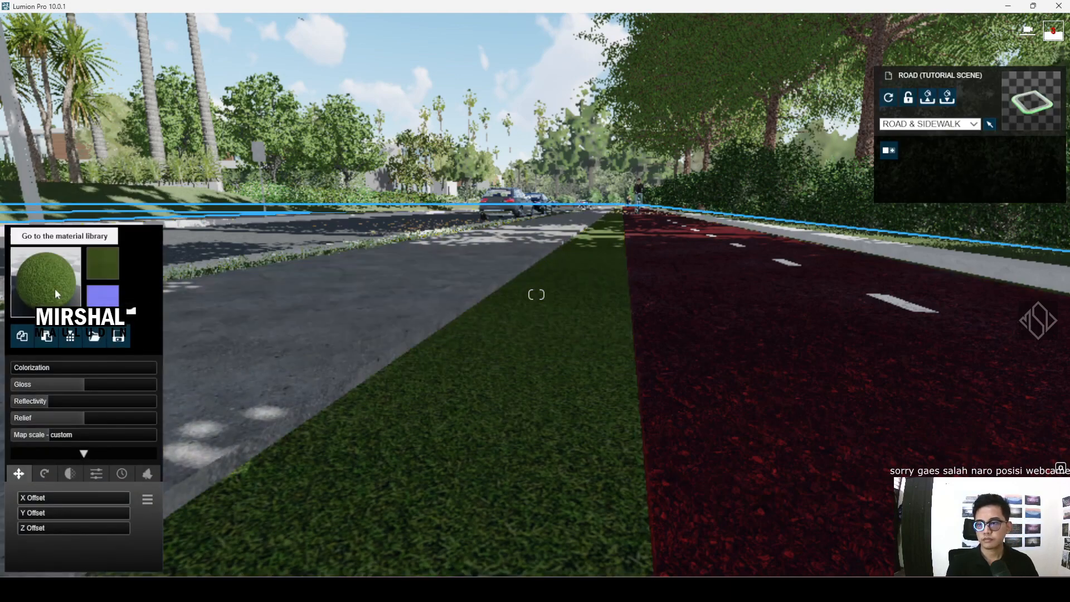
click(54, 287)
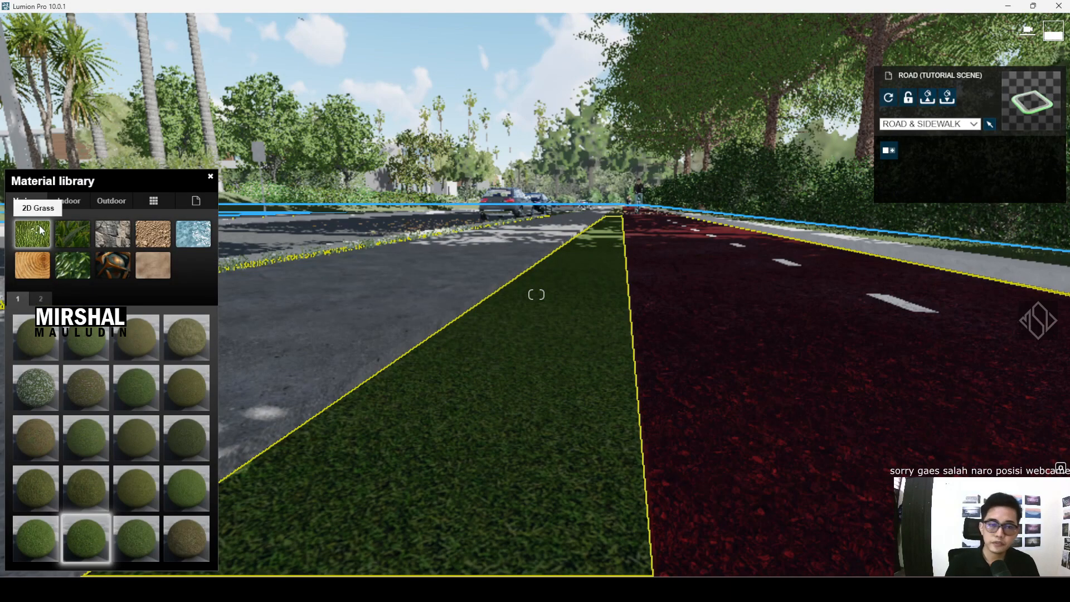
click(72, 236)
click(43, 349)
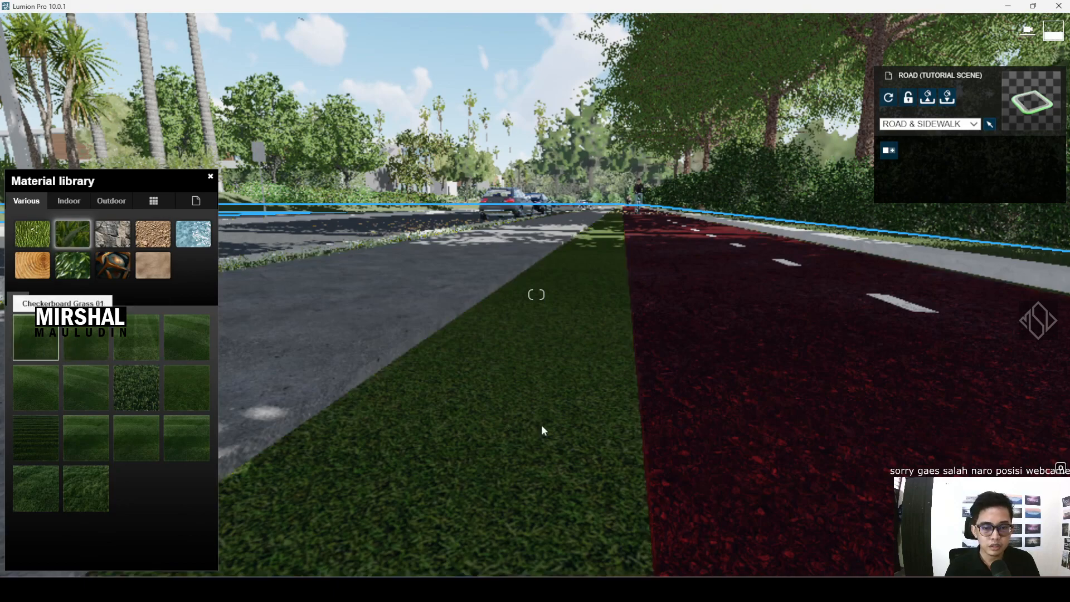
- Inspect the new grass on the sidewalk strips up close and from above
key(a)
right_drag(658, 417, 648, 406)
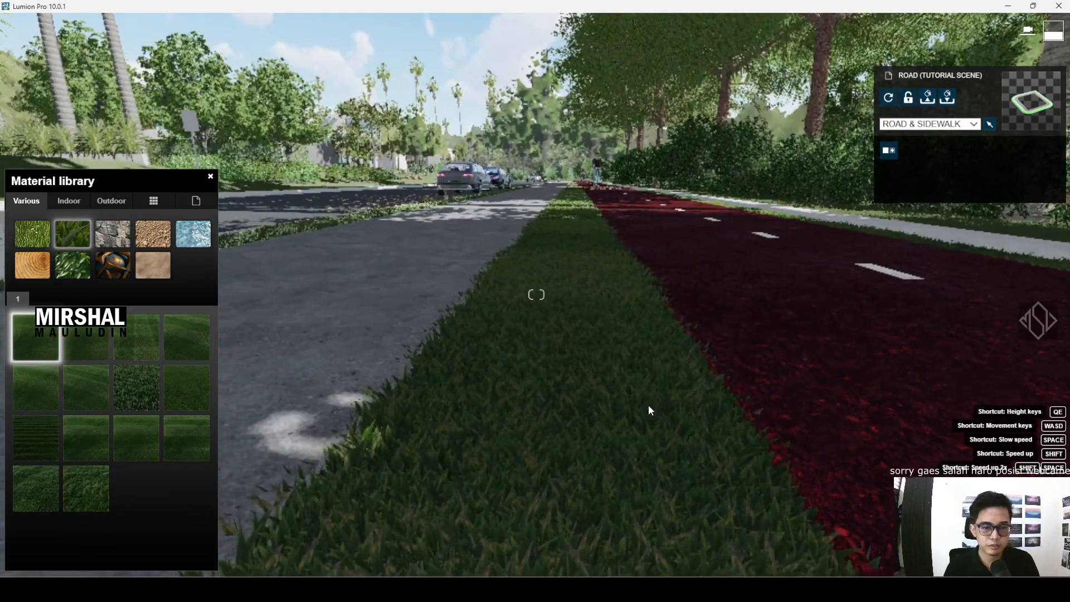
key(a)
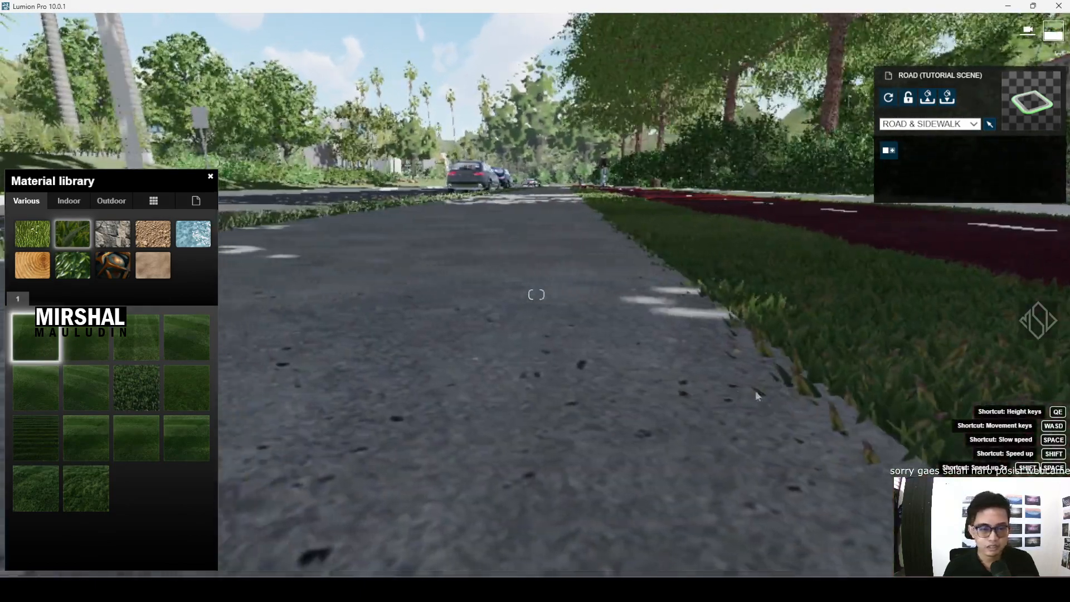
key(d)
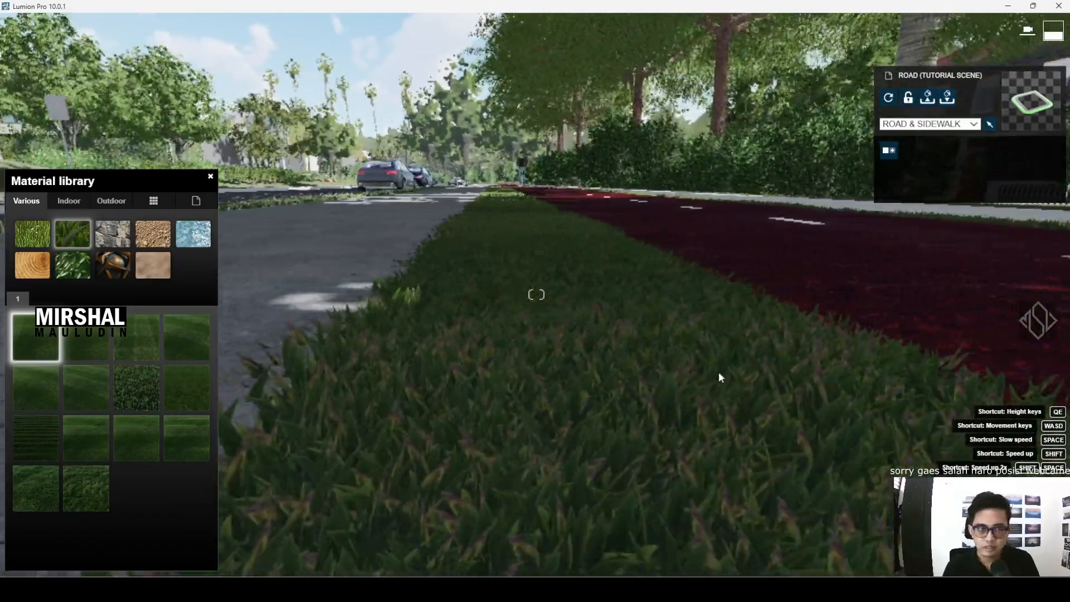
key(q)
right_drag(719, 372, 704, 365)
key(s)
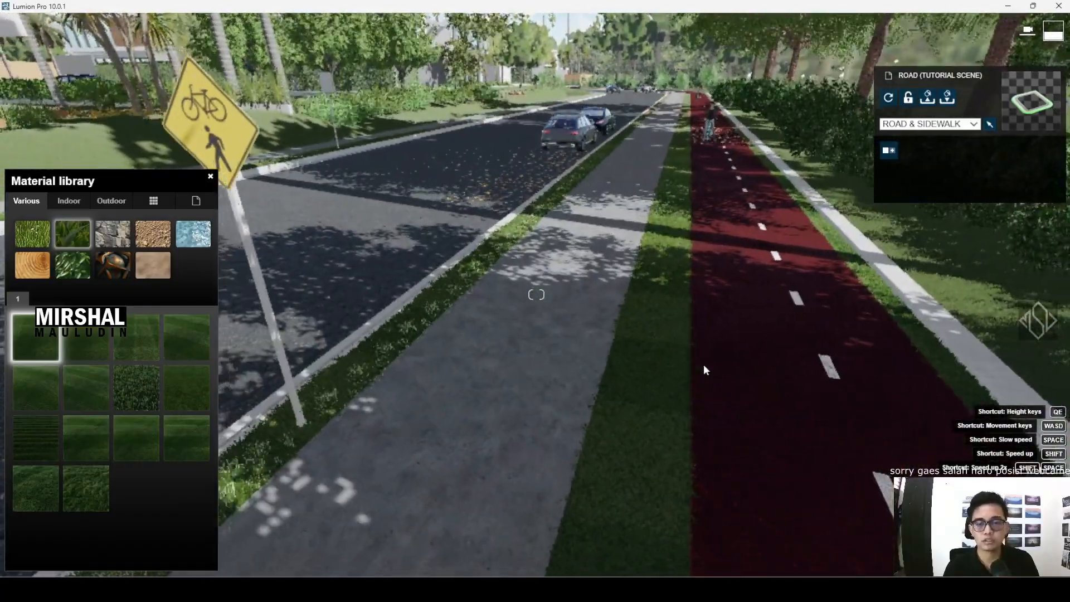
key(s)
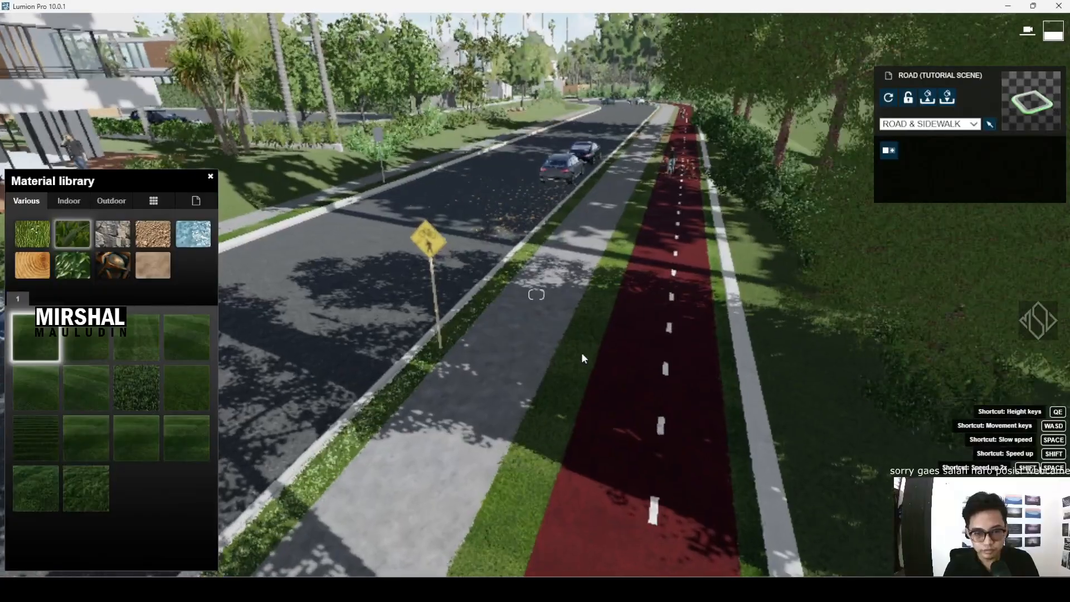
- Examine the Checkerboard Grass 01 blades between the sidewalk and the red cycle lane at ground level
key(w)
key(a)
right_drag(594, 368, 569, 337)
key(e)
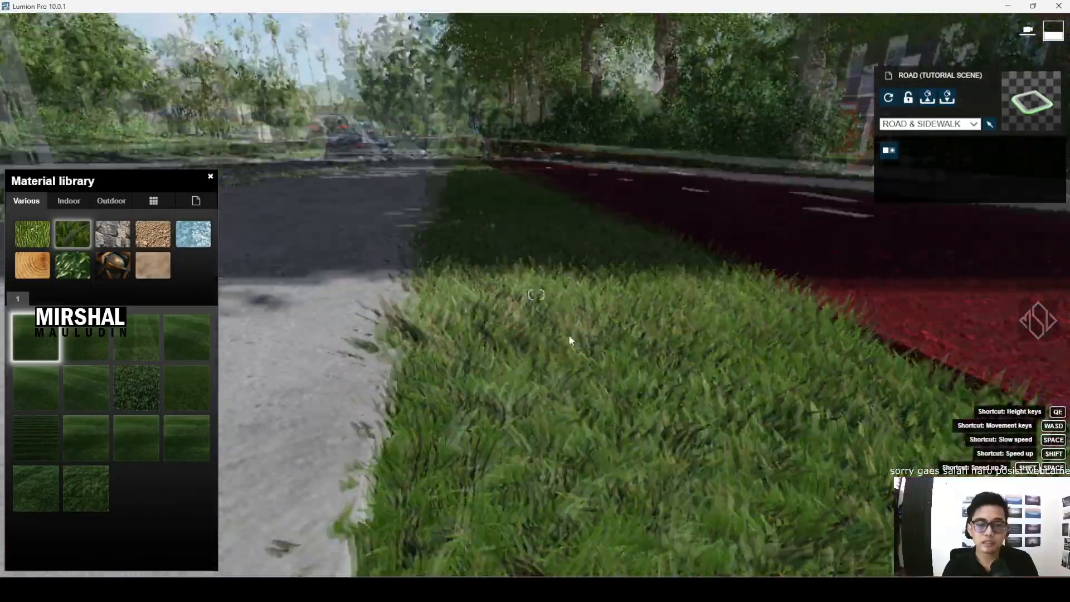
key(q)
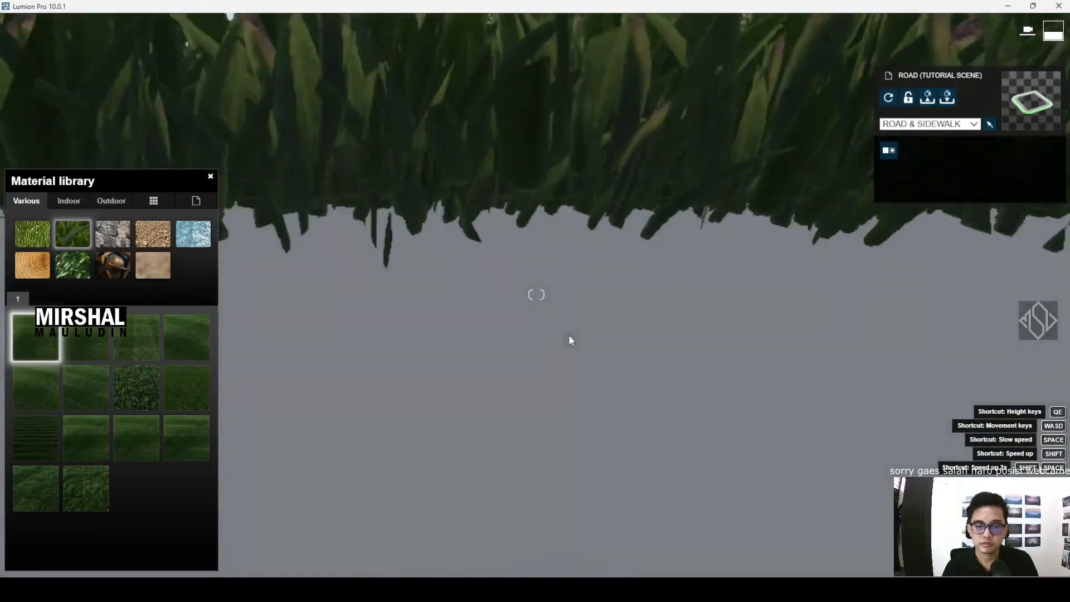
key(e)
key(q)
right_drag(569, 335, 546, 337)
key(d)
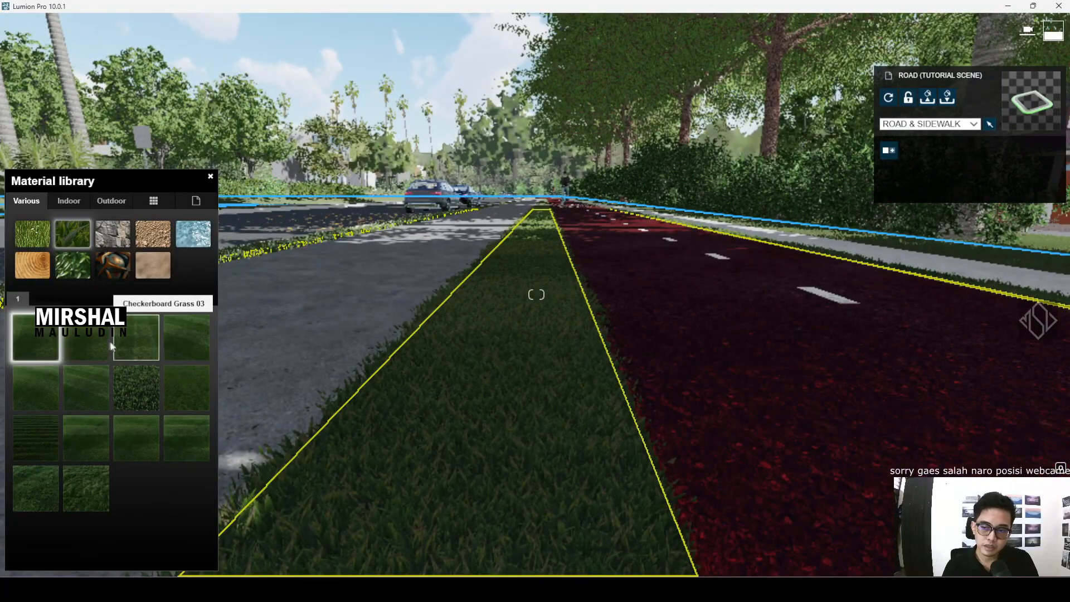
- Try other 3D grass materials on the strip beside the cycle lane, ending with Wild Grass 02, and check it up close
click(139, 386)
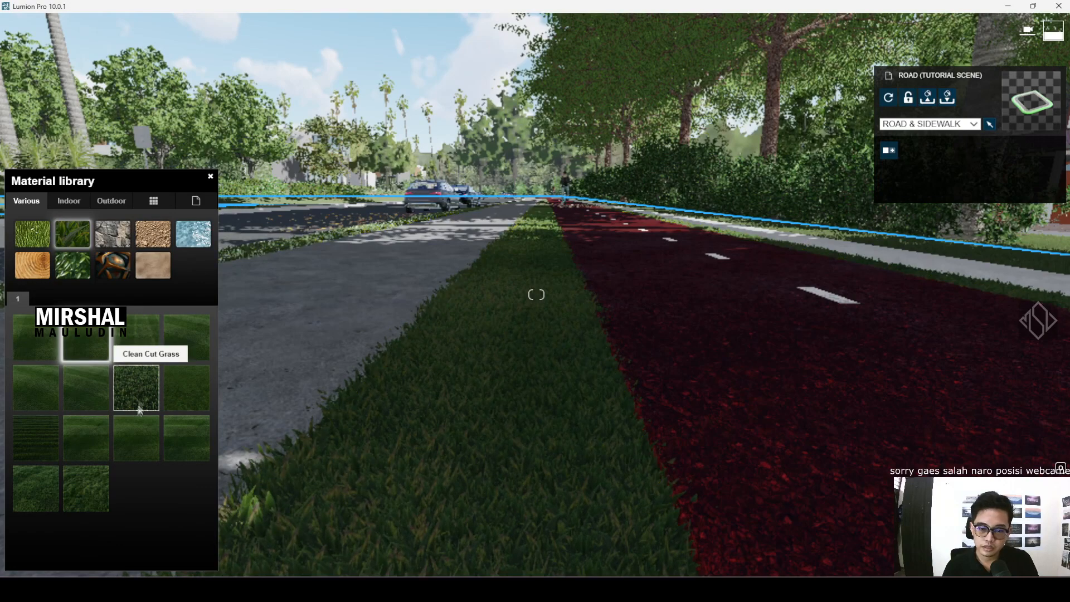
click(88, 443)
click(92, 487)
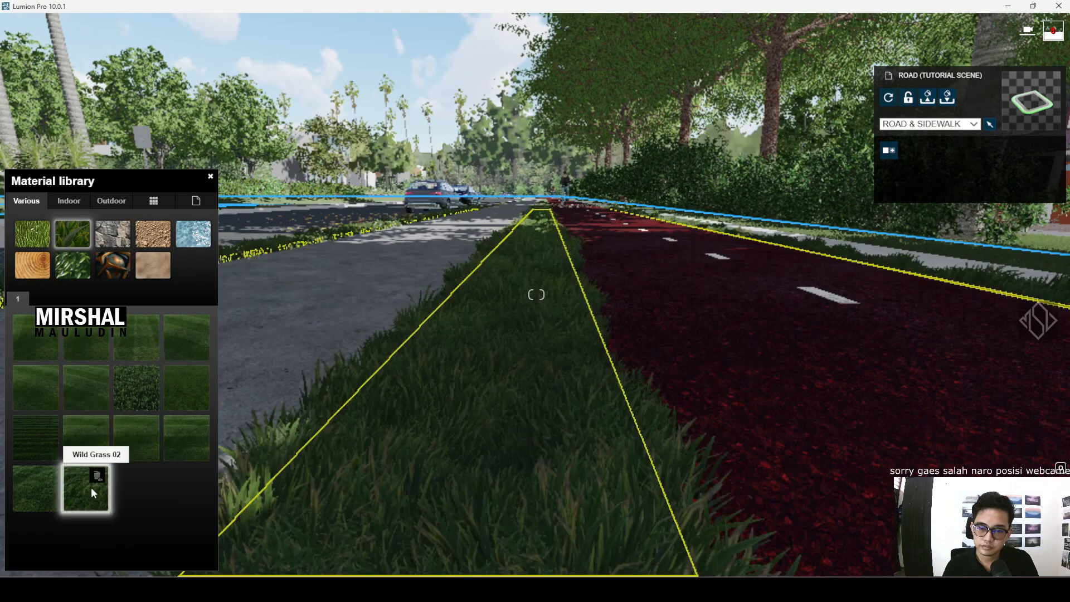
click(55, 489)
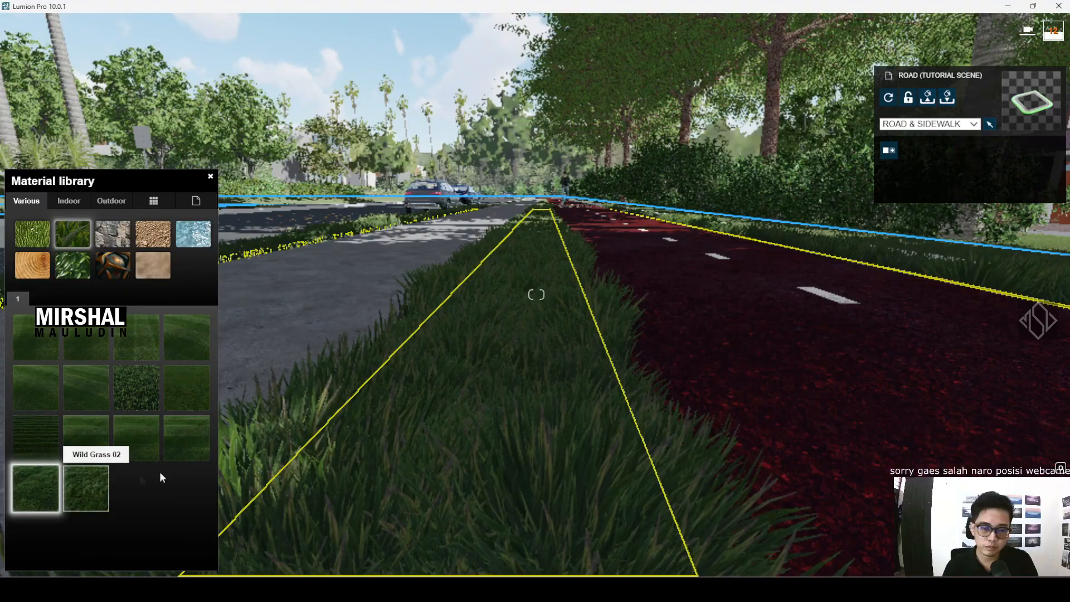
key(a)
right_drag(465, 375, 482, 377)
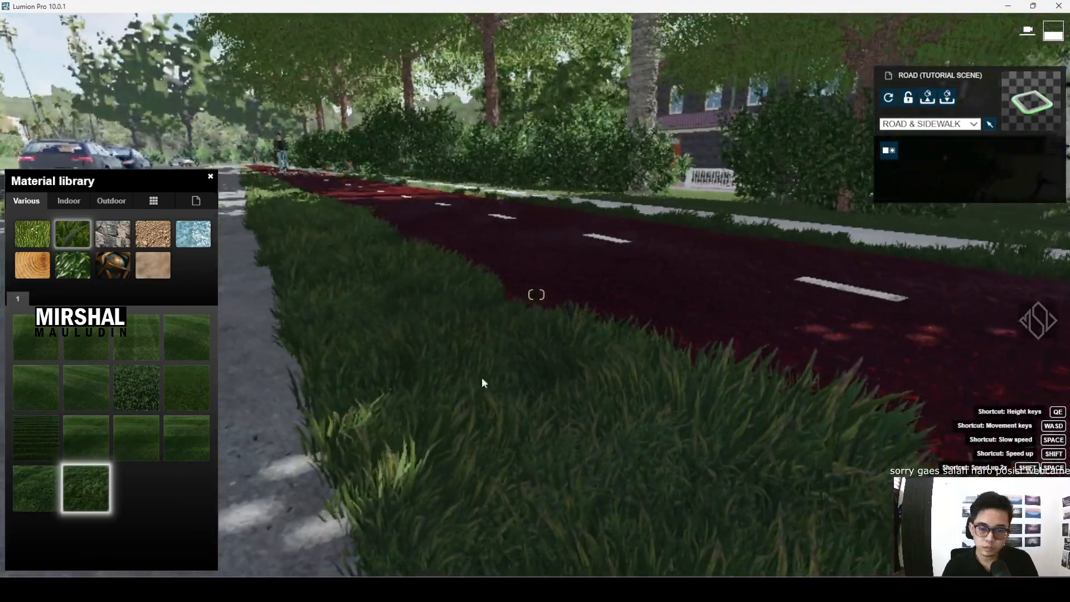
key(e)
key(q)
key(d)
right_drag(485, 378, 454, 370)
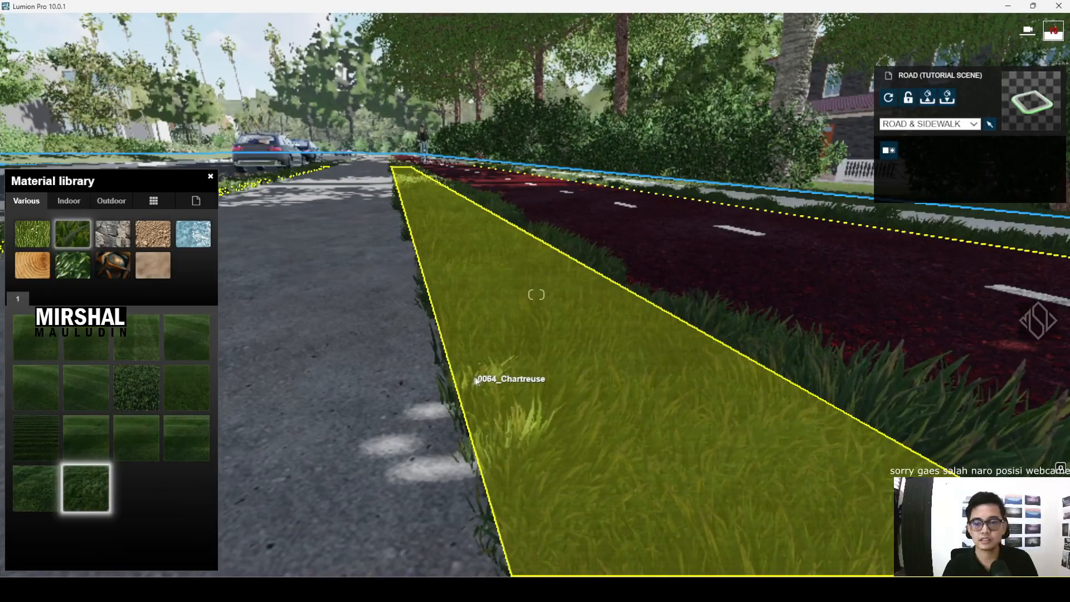
- Set the grass length of the strip's Wild Grass 02 material to 0.0 and reduce its grass size to the minimum
click(487, 381)
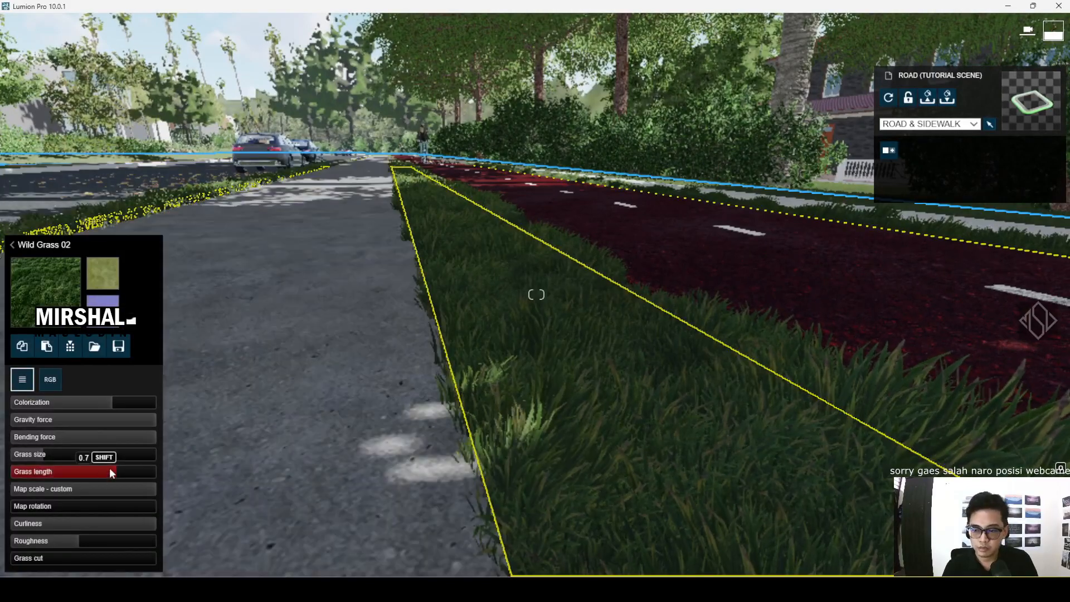
drag(78, 471, 295, 471)
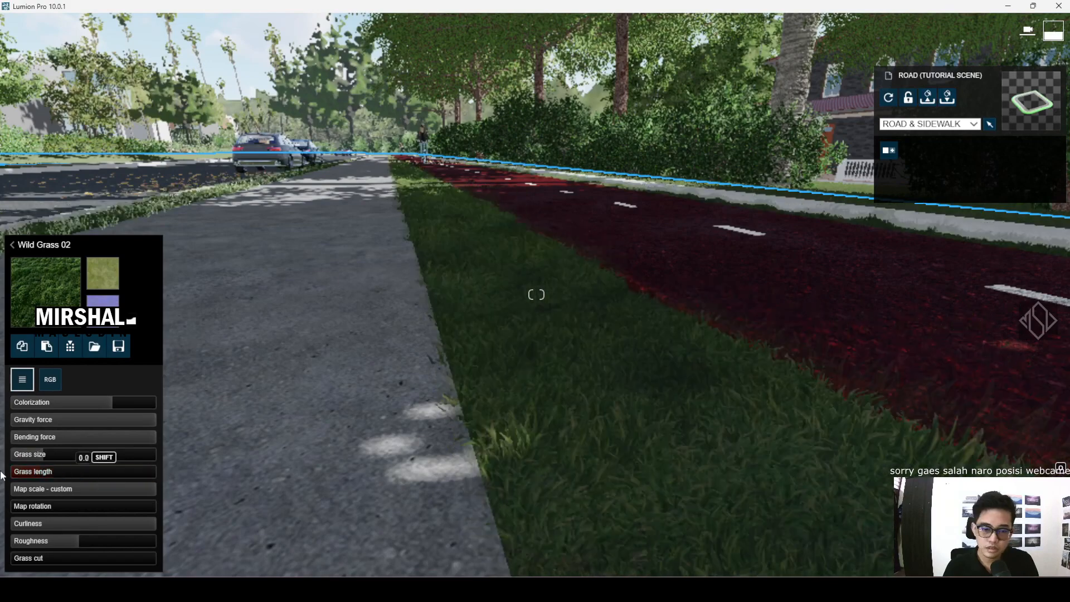
drag(1, 455, 1, 455)
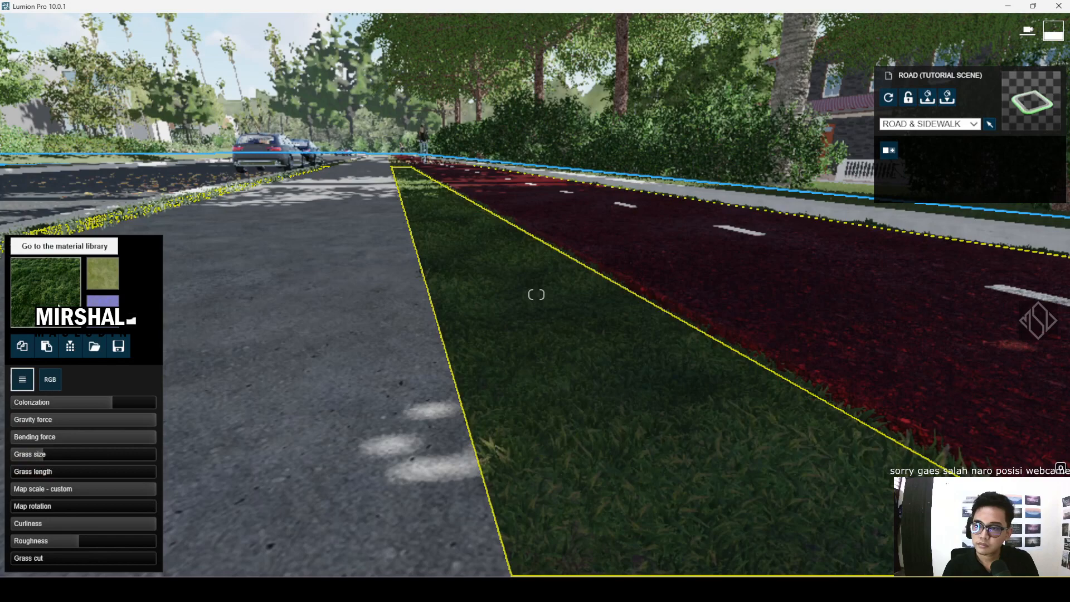
- Replace the strip's material with a bright green one from the 2D Grass category and save the material changes
click(11, 245)
click(39, 230)
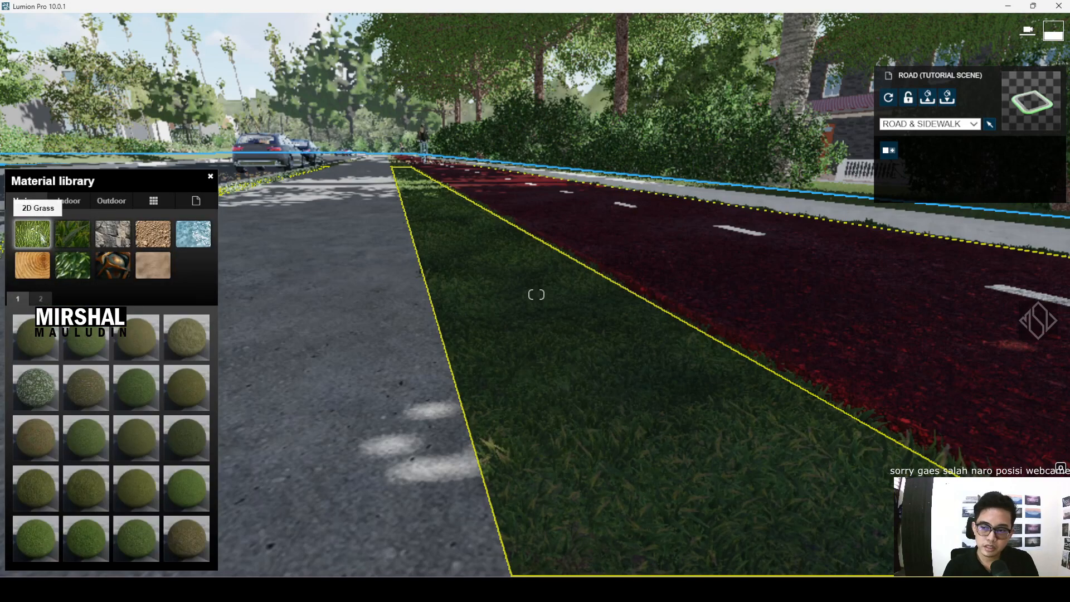
click(49, 529)
key(d)
right_drag(706, 328, 659, 313)
key(a)
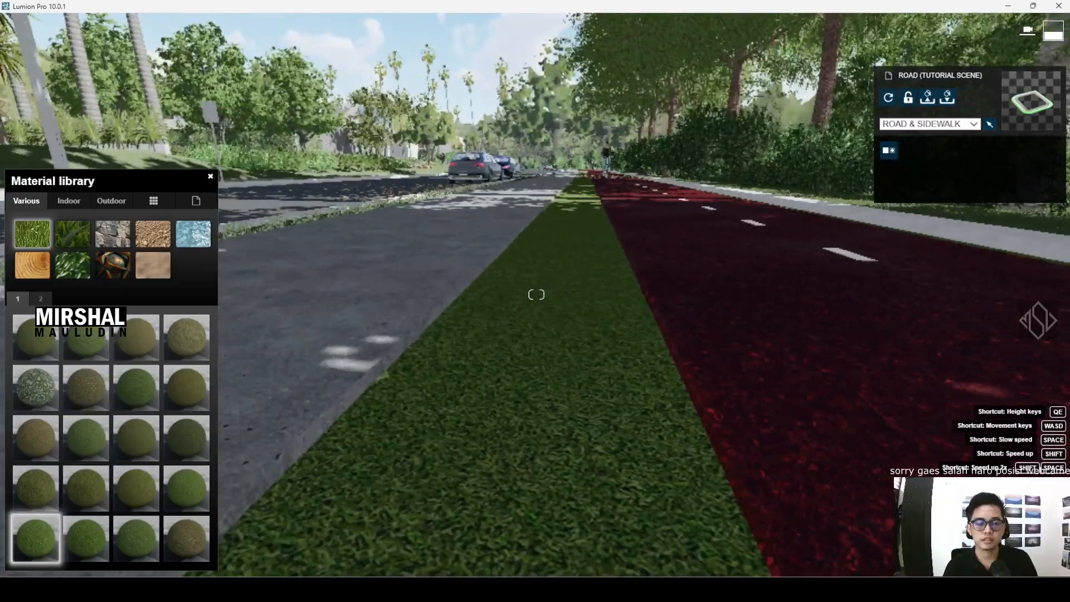
click(1017, 538)
- Place a ThickGrass1 ClusterXL2 plant from the nature library on the green strip beside the cycle lane
key(a)
key(a)
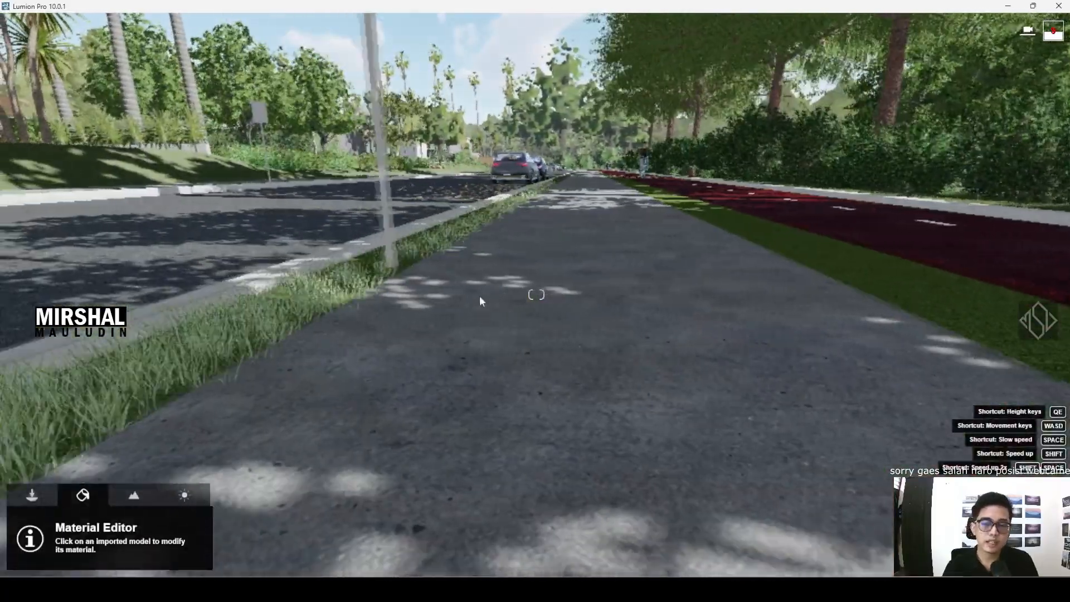
key(a)
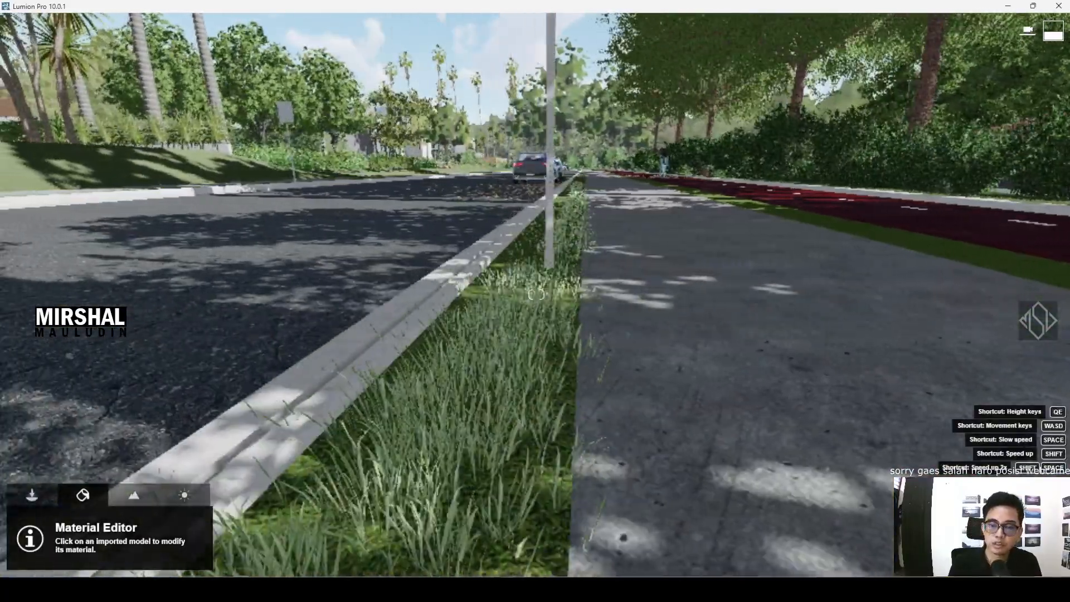
key(d)
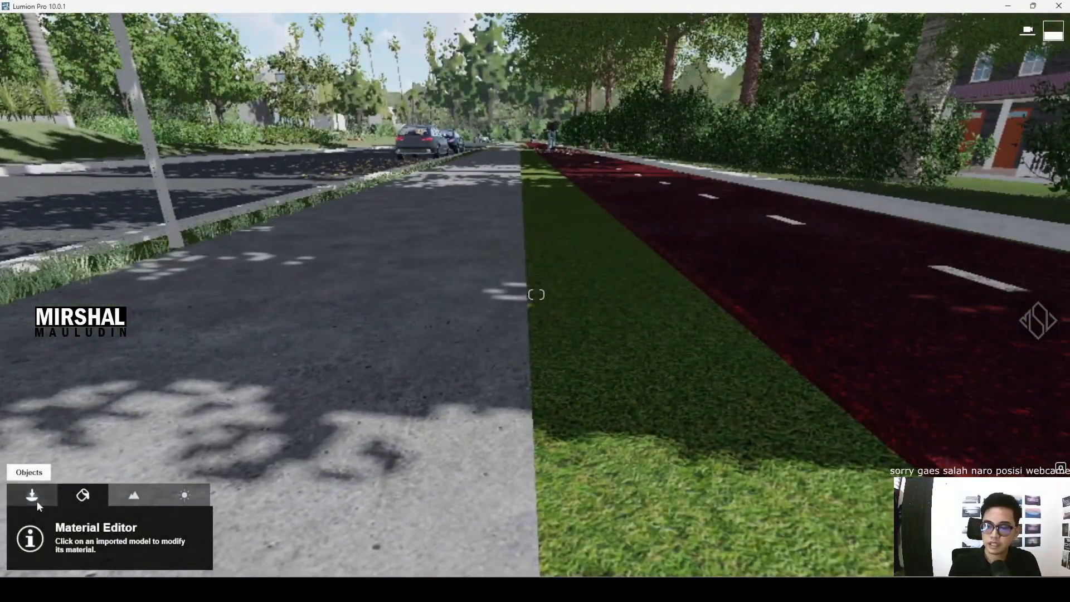
click(34, 497)
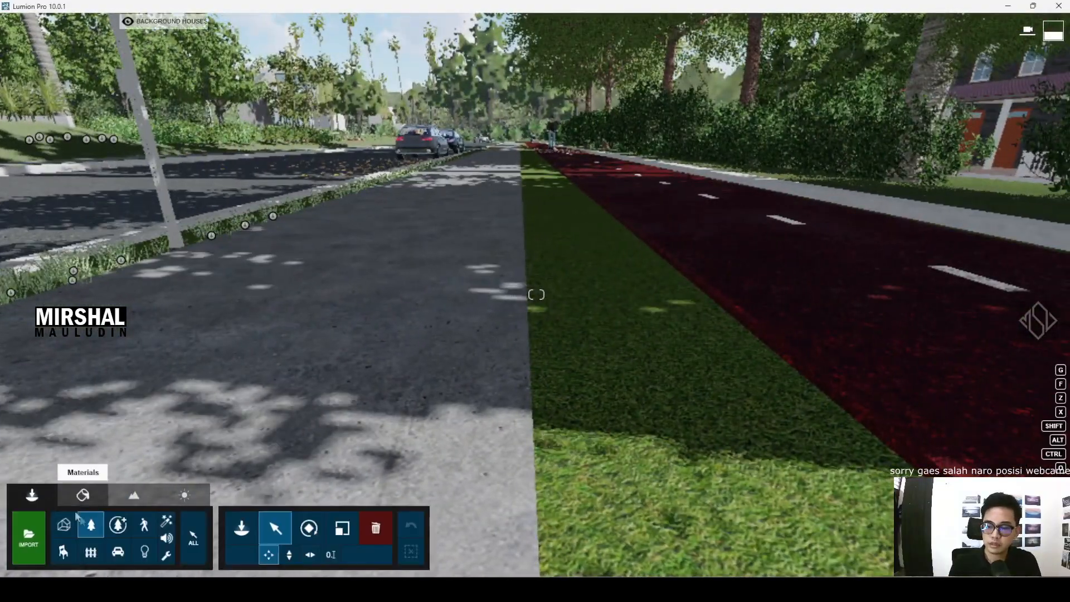
click(240, 527)
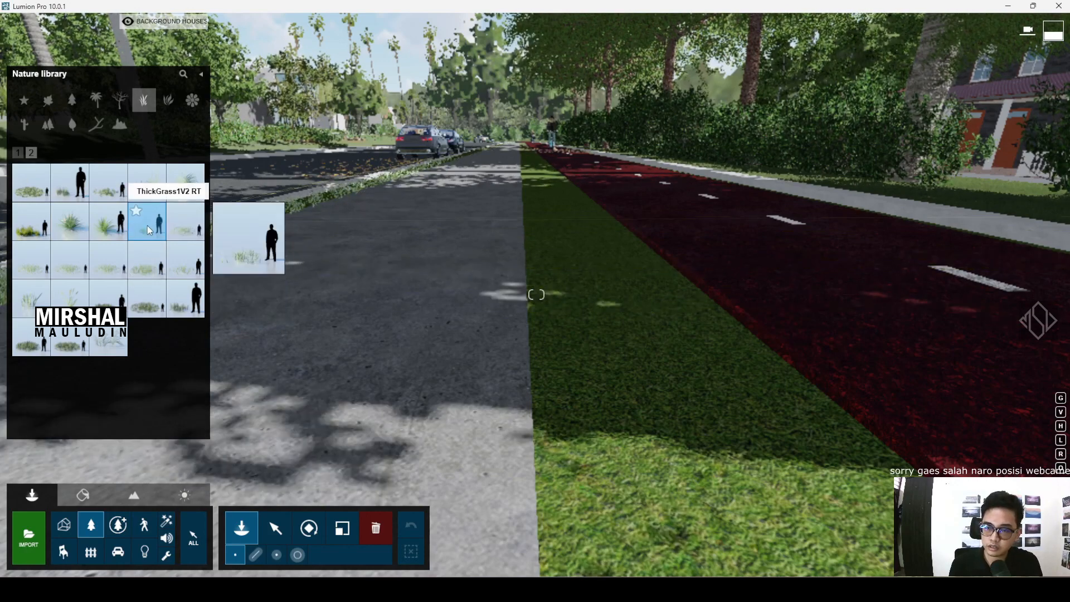
click(112, 277)
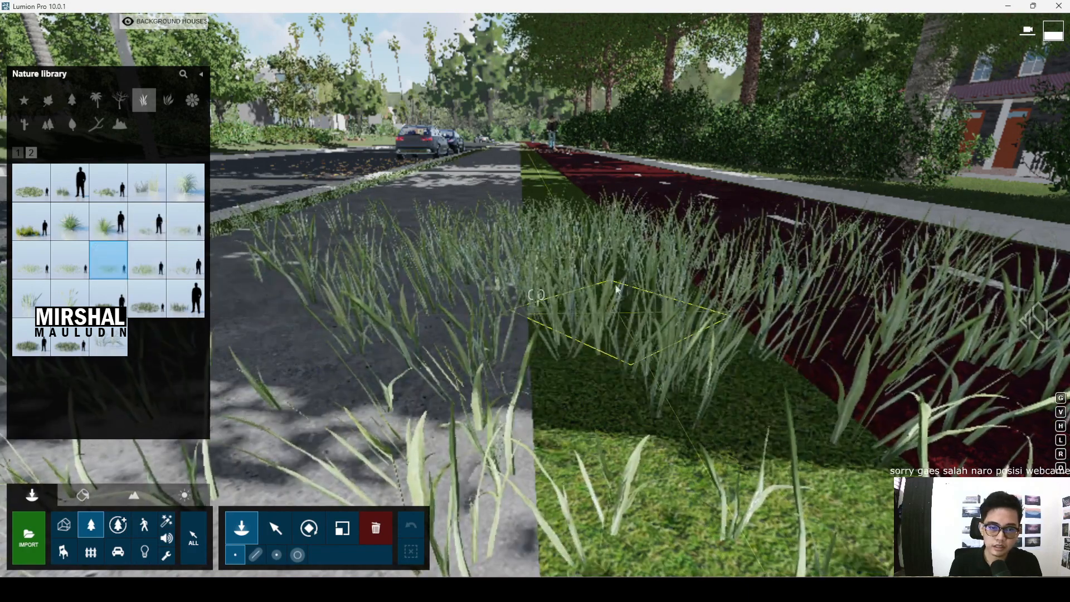
click(621, 320)
- Scale the placed grass cluster down to roughly the width of the green strip and check it from the sidewalk
click(340, 535)
click(620, 323)
drag(619, 328, 625, 344)
key(d)
right_drag(613, 345, 611, 401)
key(q)
key(s)
key(e)
key(d)
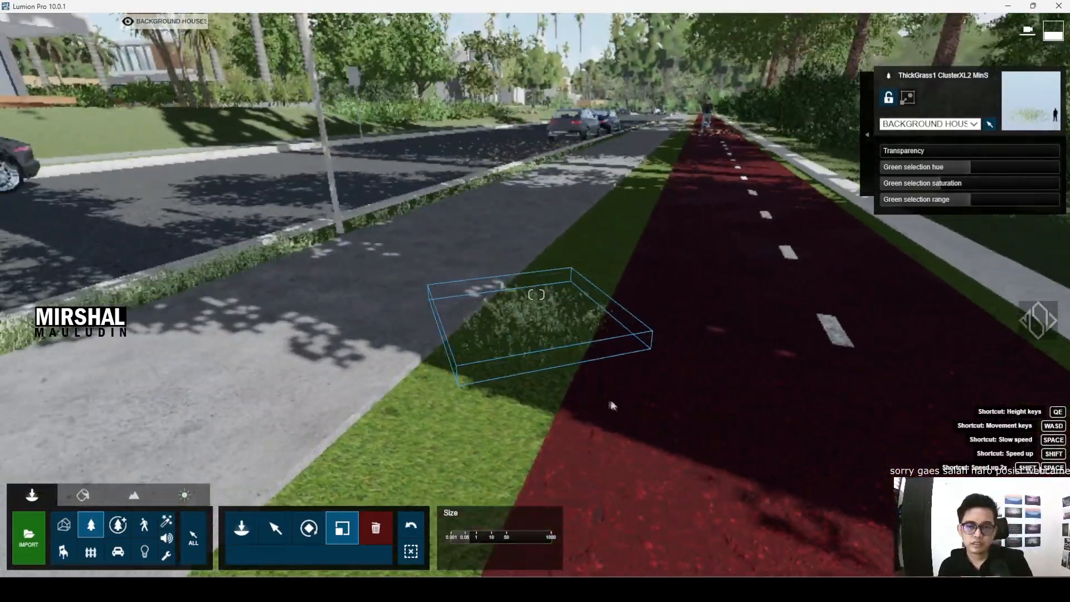
key(a)
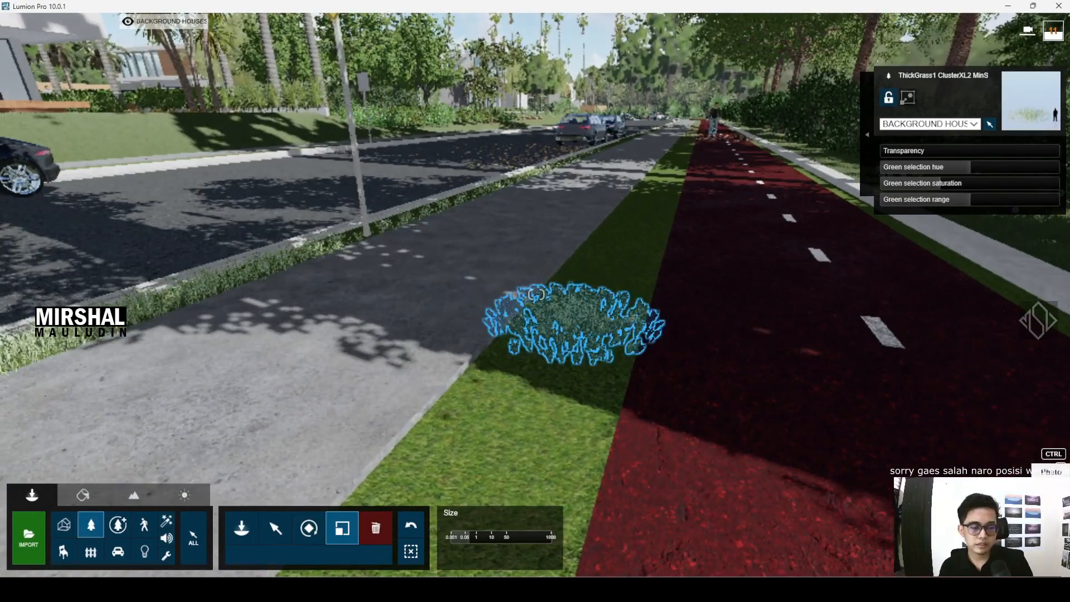
- Store a low camera view of the grass strip, about 0.42 m above ground, in photo slot 9
click(1050, 488)
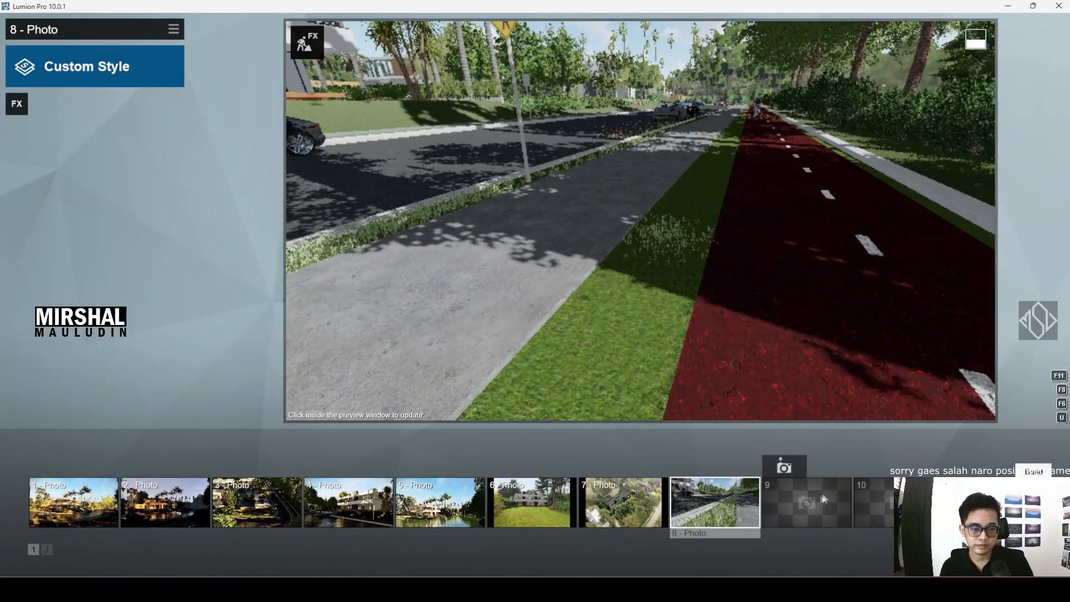
click(814, 500)
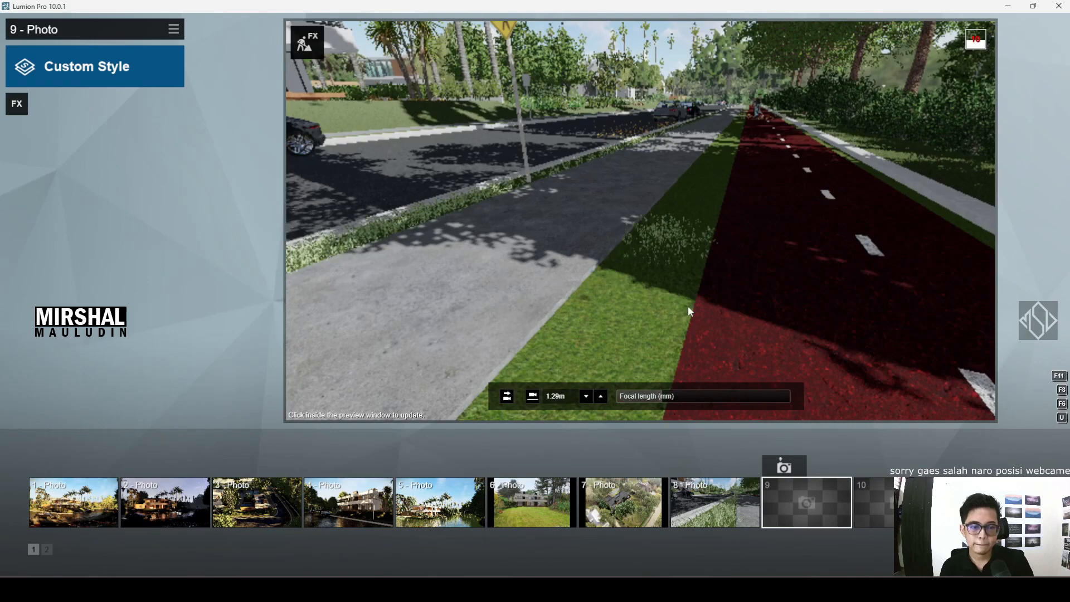
key(d)
key(e)
right_drag(691, 304, 694, 256)
key(e)
key(q)
key(a)
key(e)
key(q)
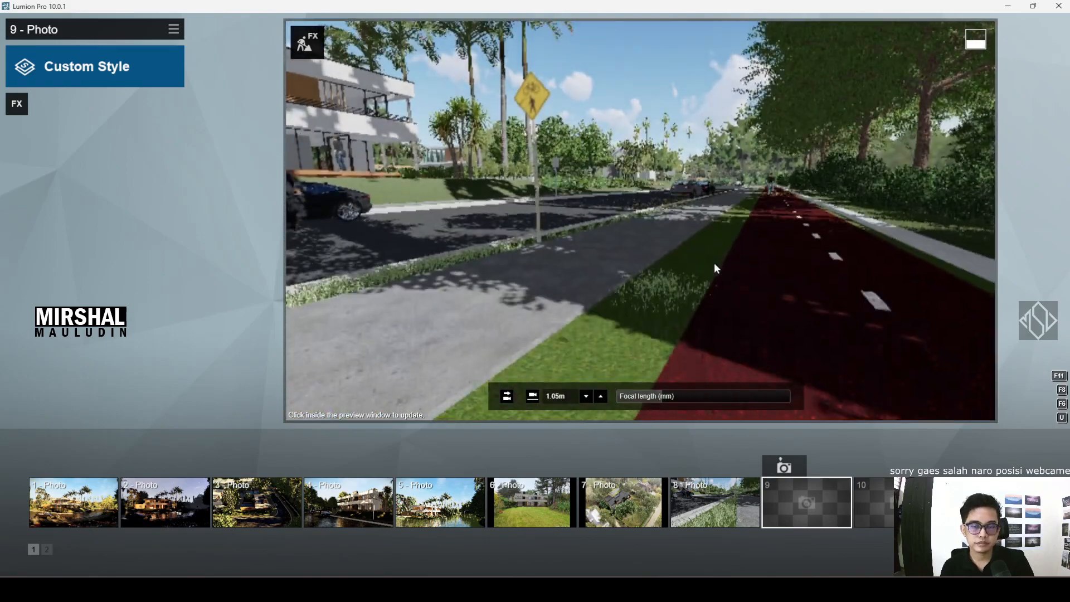
key(e)
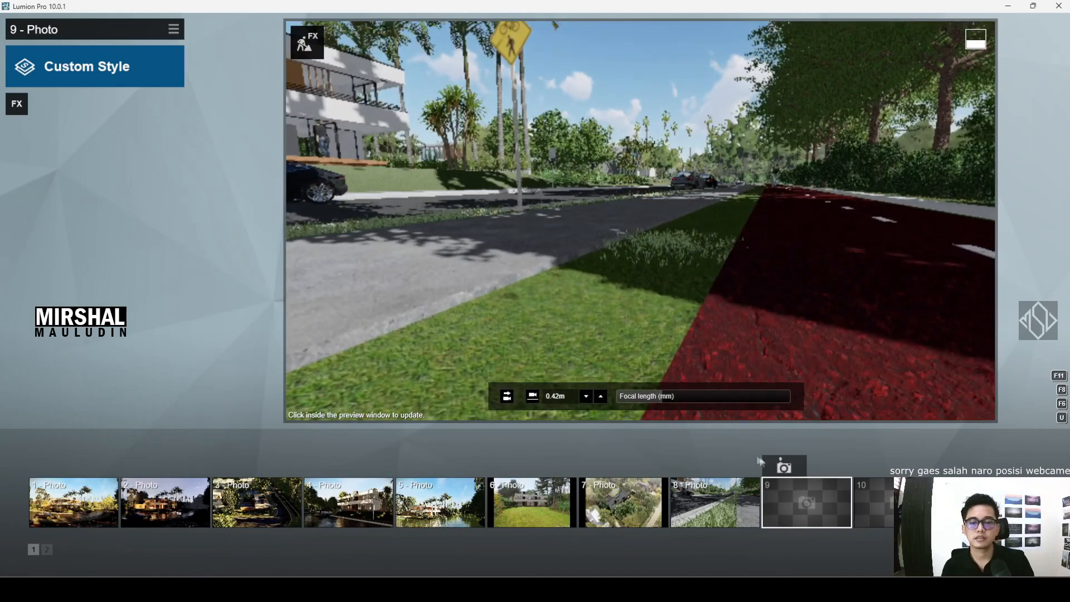
click(784, 466)
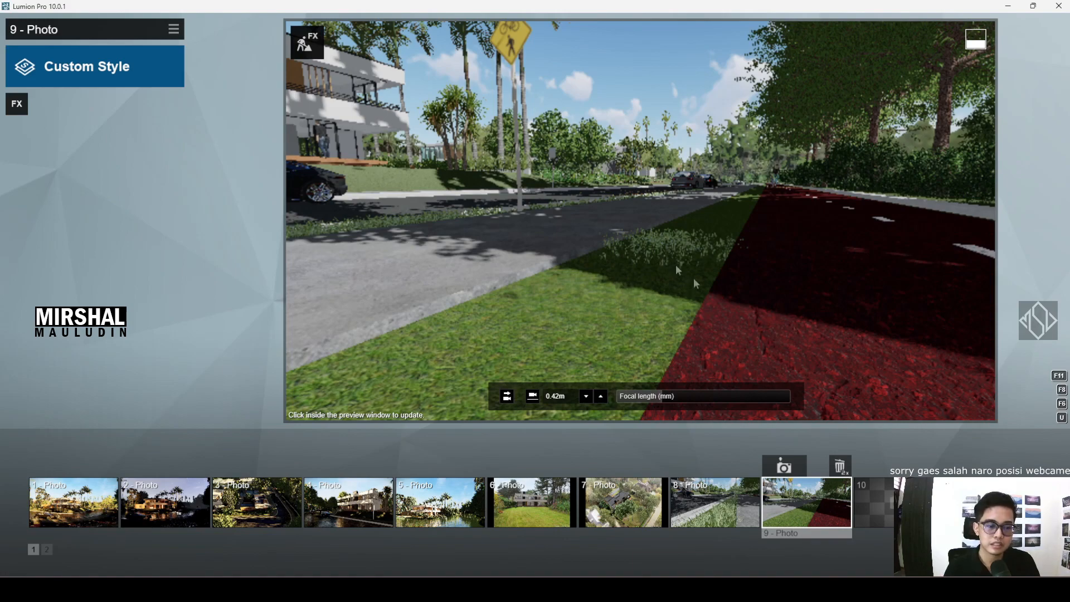
- Return to build mode, position the small grass cluster on the strip and duplicate it repeatedly along the cycle lane
click(1036, 492)
right_drag(635, 335, 579, 346)
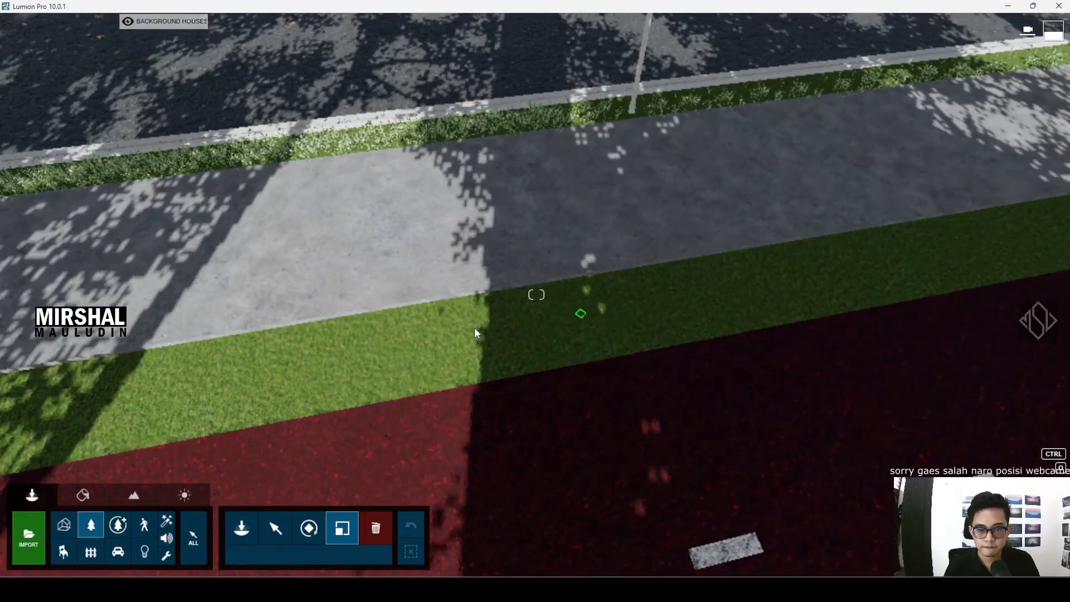
drag(556, 314, 443, 346)
ctrl+drag(624, 368, 417, 307)
alt+drag(440, 342, 309, 365)
right_drag(780, 312, 602, 312)
ctrl+drag(685, 368, 694, 344)
right_drag(694, 344, 526, 351)
alt+drag(524, 357, 830, 204)
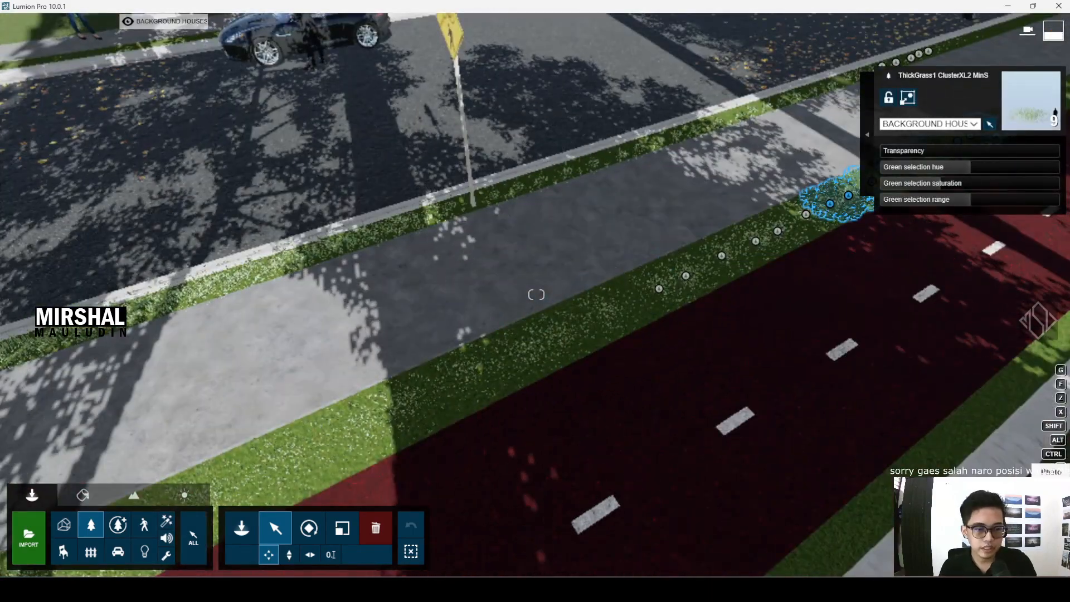
- Restore the camera of photo 9 and update its preview to check the planted grass strip
click(1053, 31)
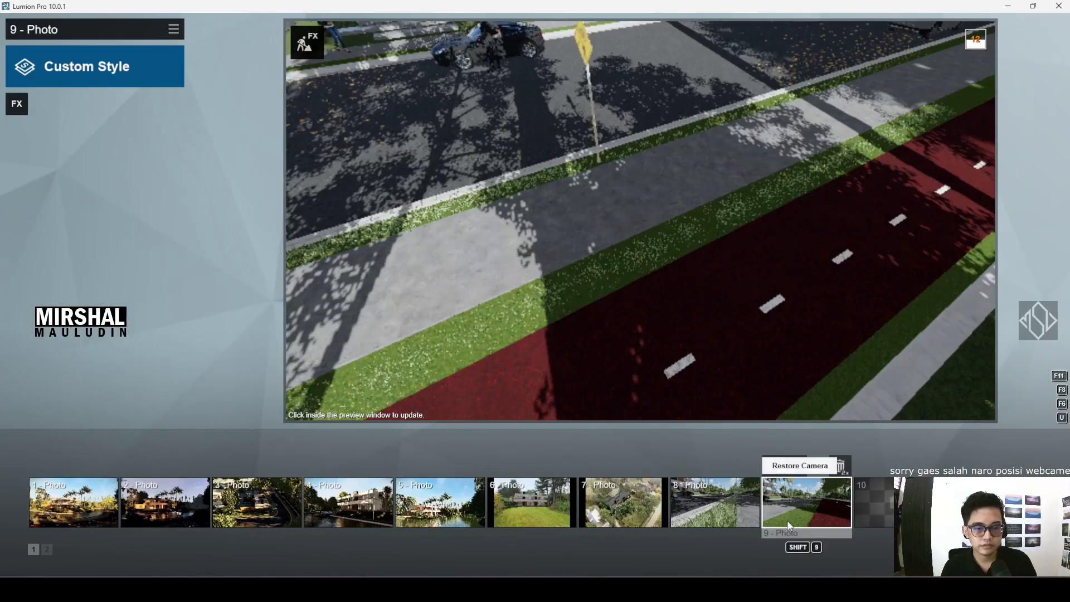
click(800, 465)
click(715, 344)
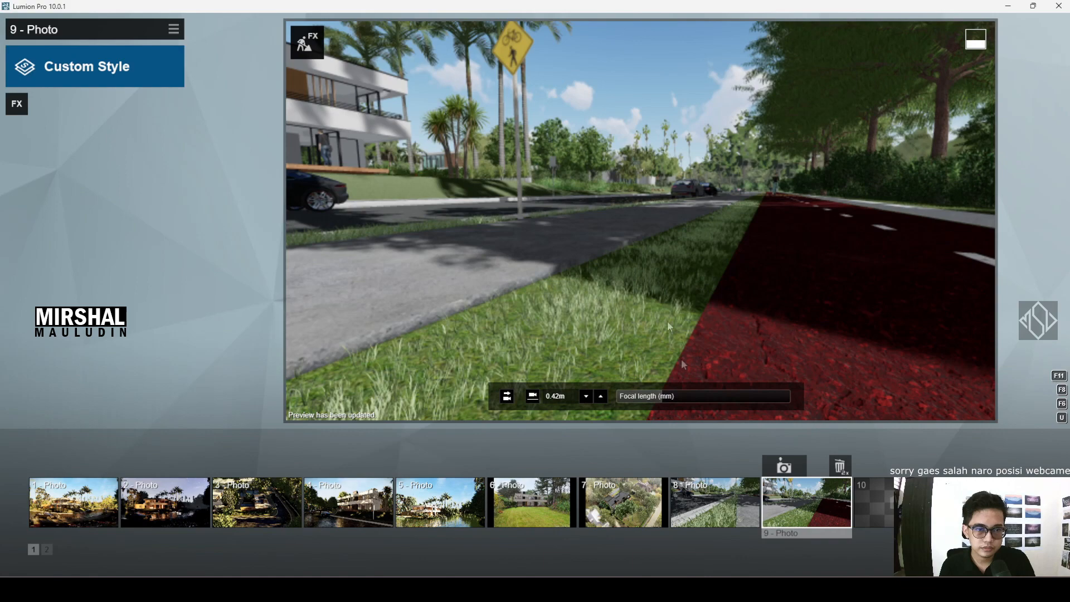
click(813, 502)
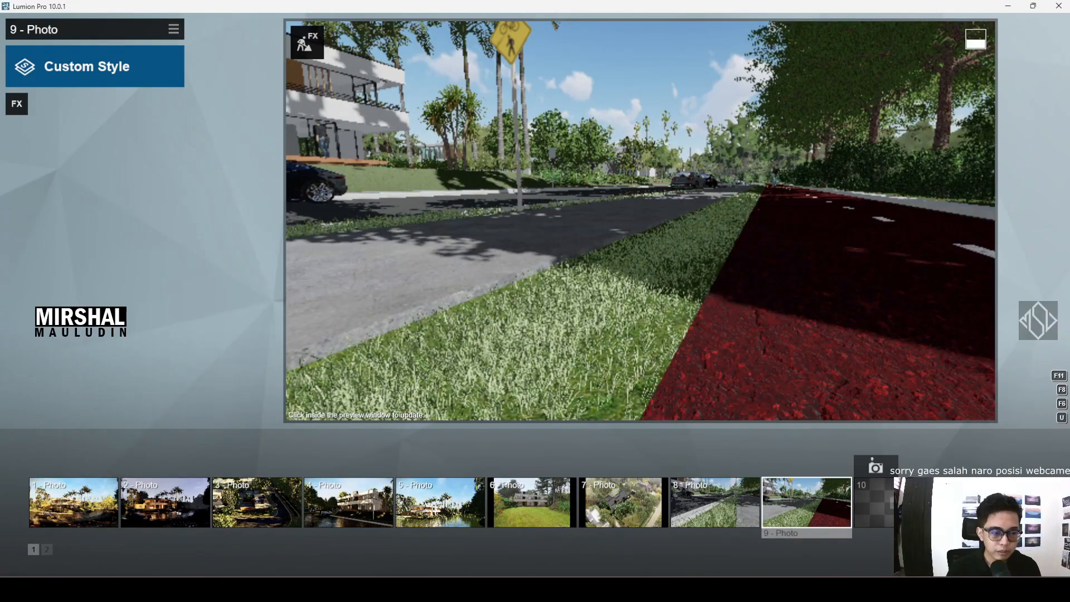
- Return to build mode and examine the modern house, its front lawn and the street corner from above the road
click(1049, 490)
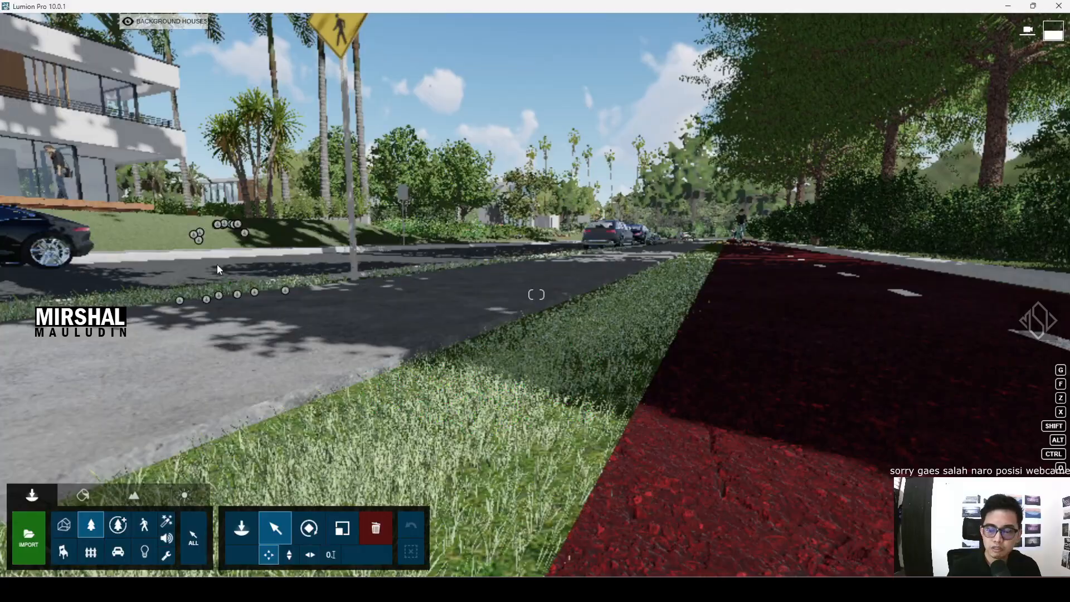
key(a)
key(q)
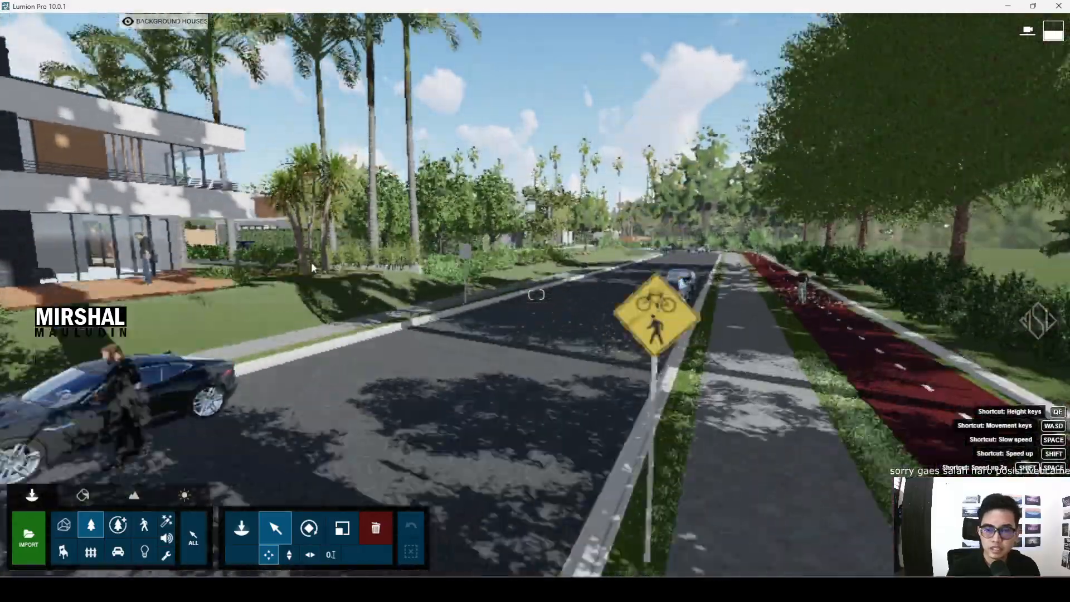
key(q)
key(s)
right_drag(313, 267, 323, 258)
right_drag(550, 260, 557, 262)
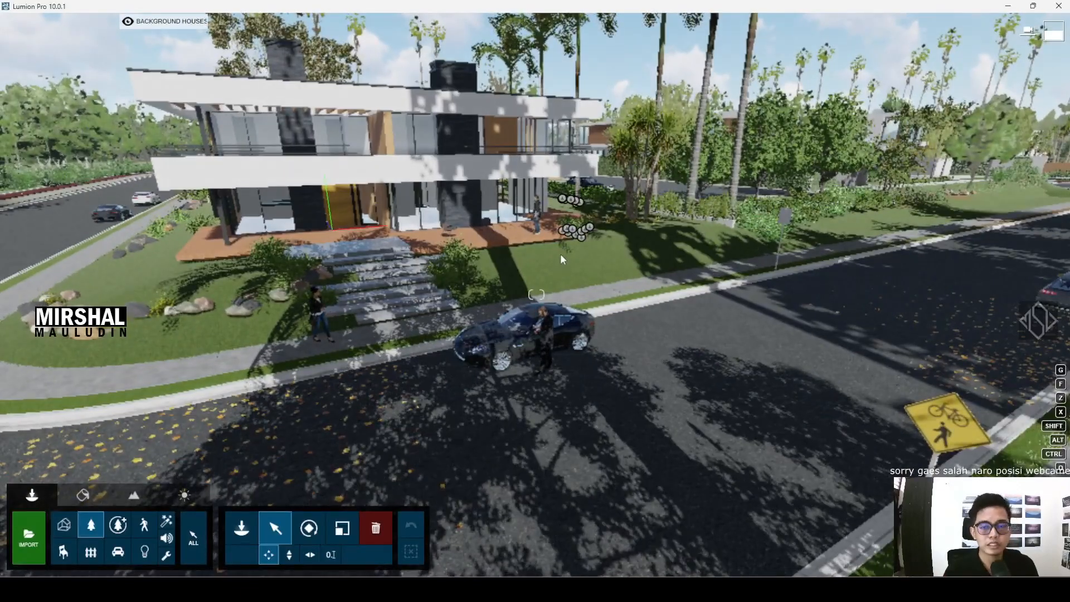
right_drag(537, 252, 530, 248)
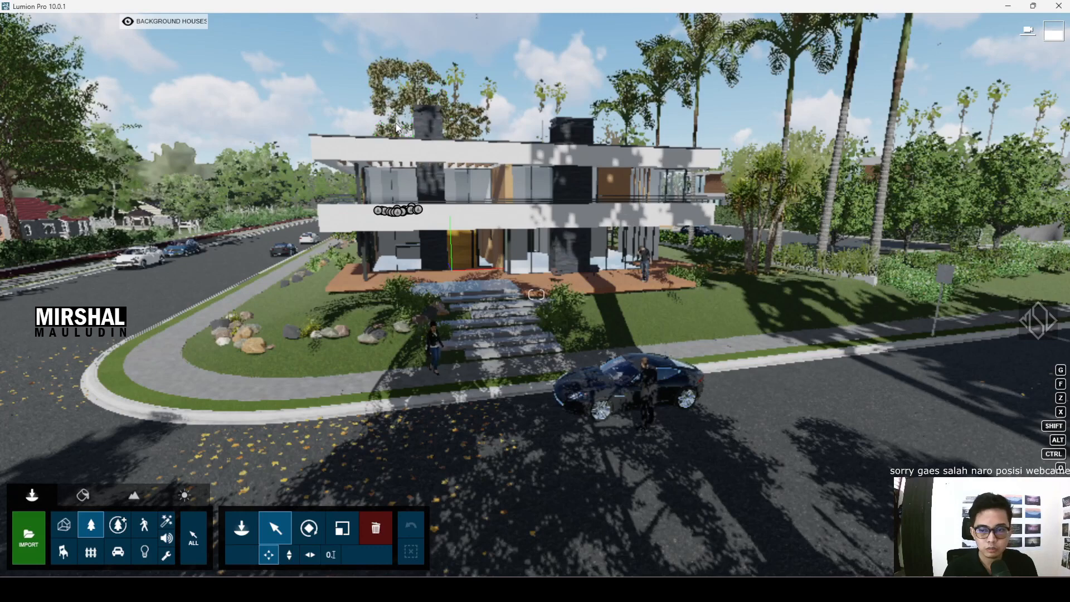
- Hide the Background Trees layer while viewing the modern house from the street corner
mouse_move(356, 61)
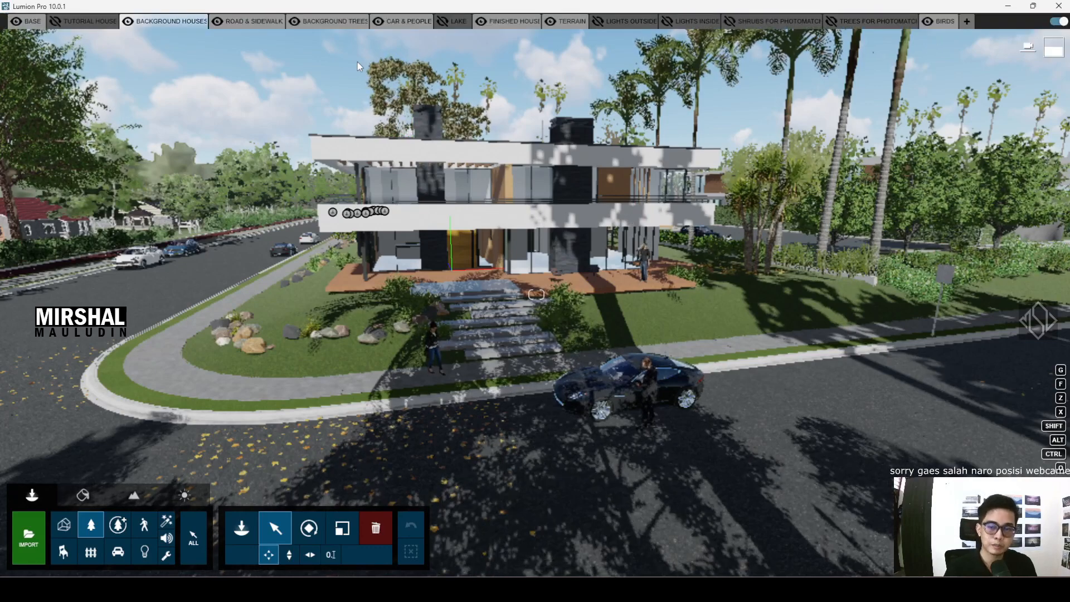
right_drag(402, 235, 361, 238)
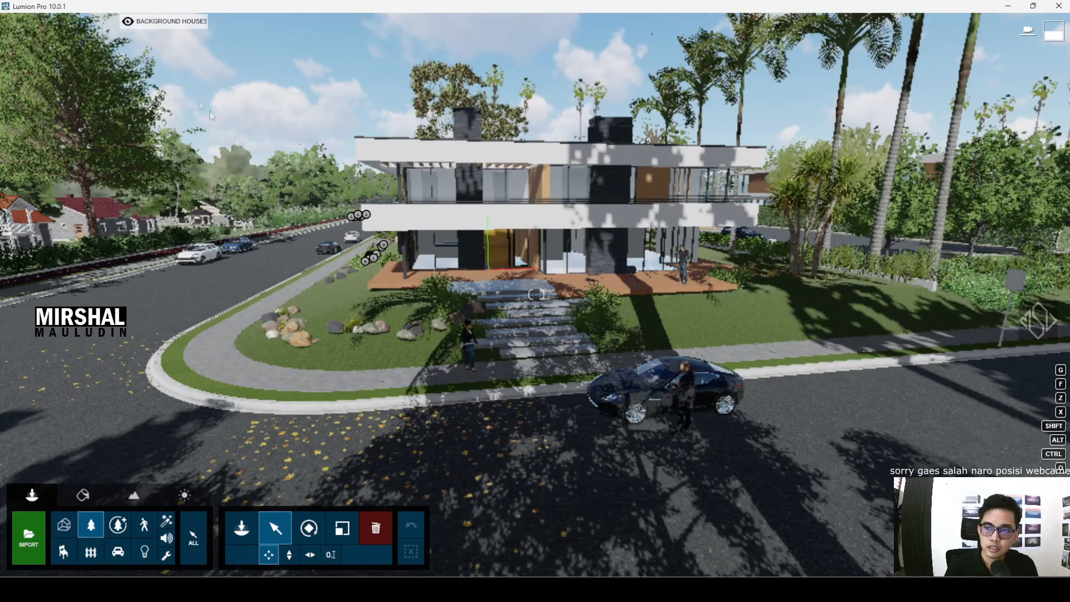
mouse_move(89, 35)
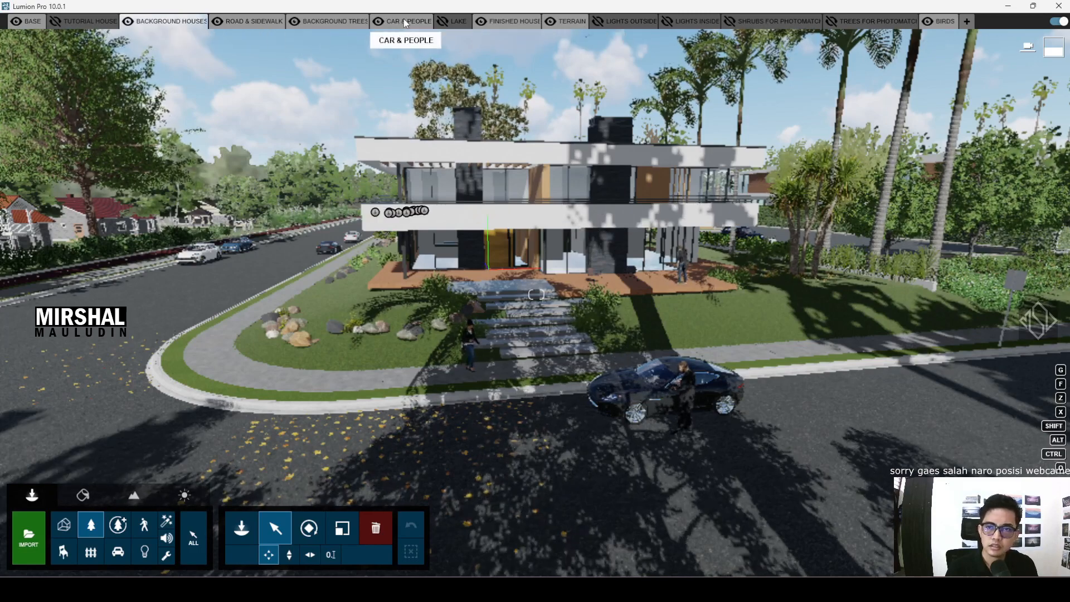
key(a)
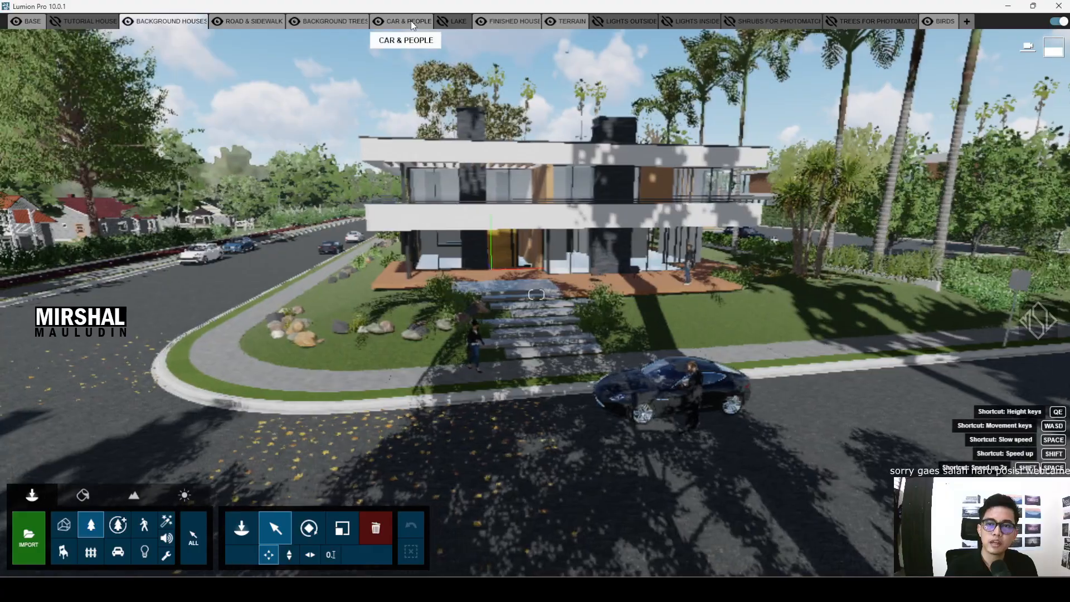
key(a)
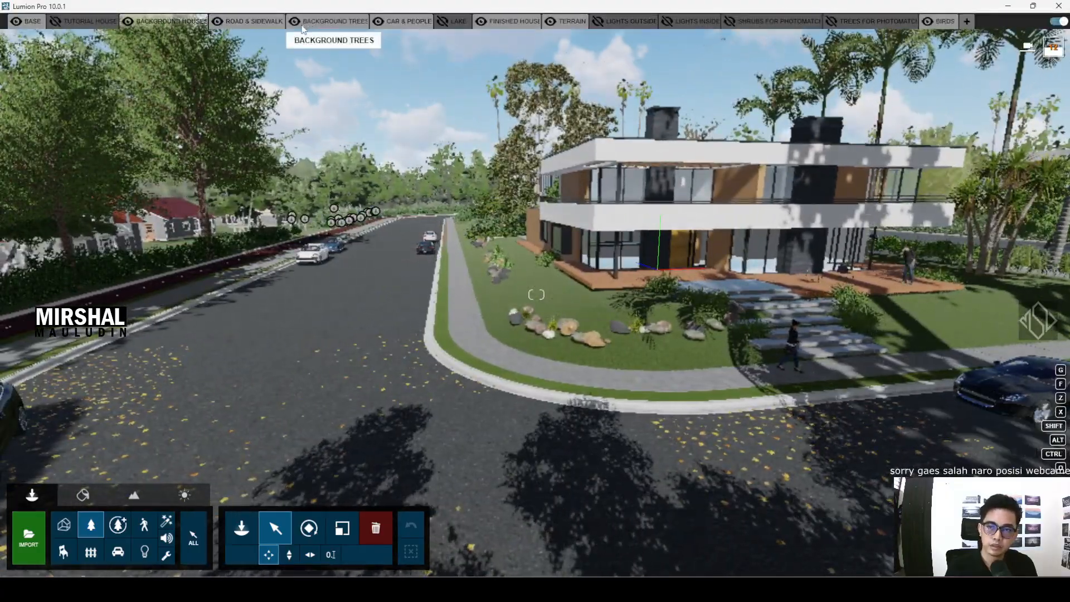
click(294, 21)
- Hide the Car & People layer and examine the bare street corner, the cycle lane and the houses on both sides
right_drag(524, 244, 604, 340)
key(s)
right_drag(490, 347, 532, 332)
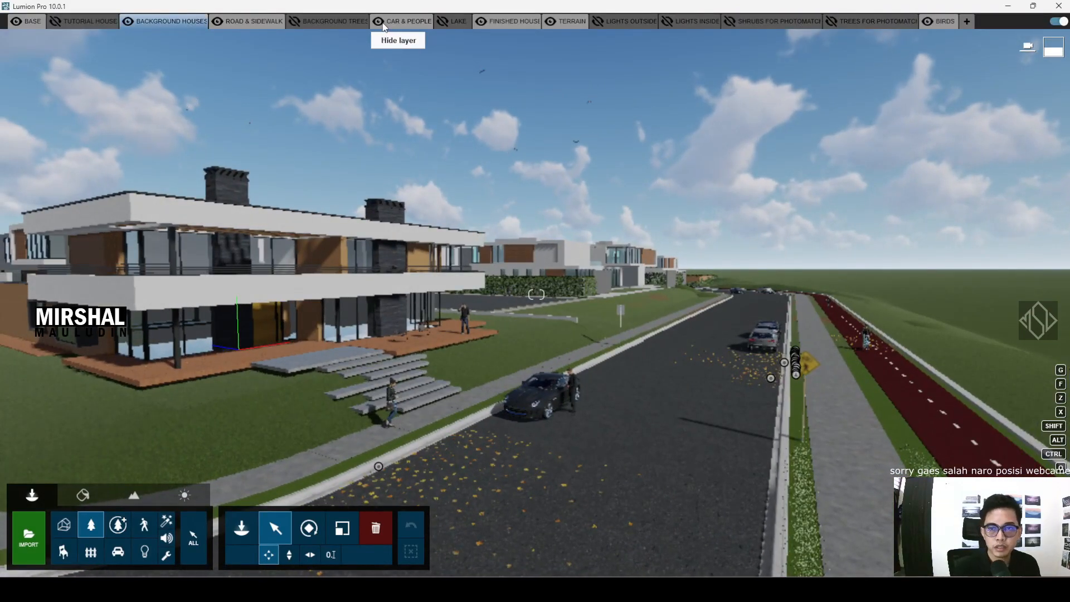
key(s)
right_drag(707, 228, 641, 237)
right_drag(502, 239, 653, 310)
key(w)
key(s)
key(q)
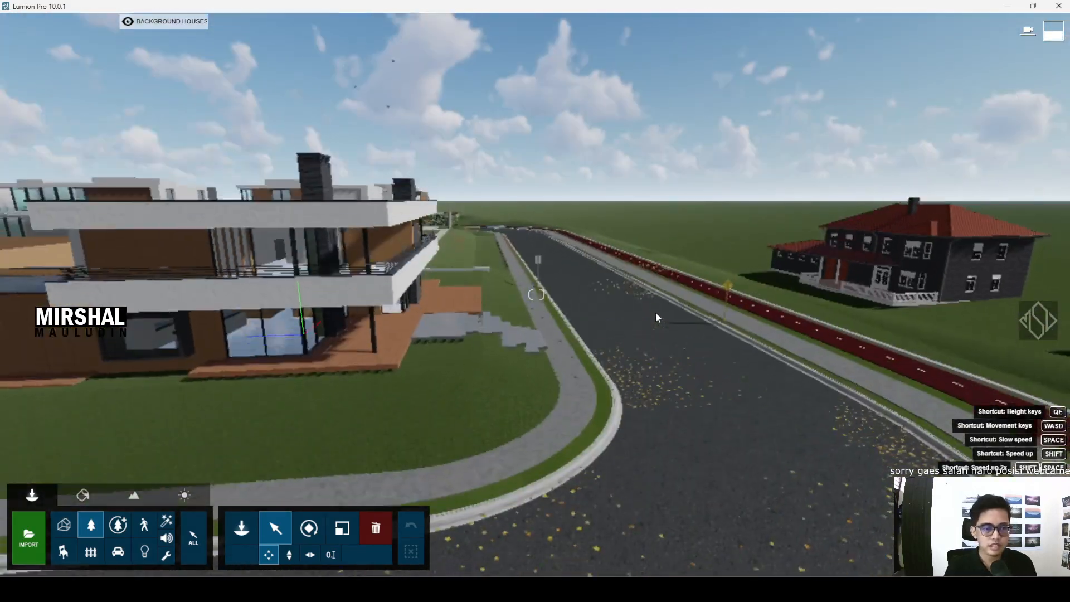
key(d)
key(s)
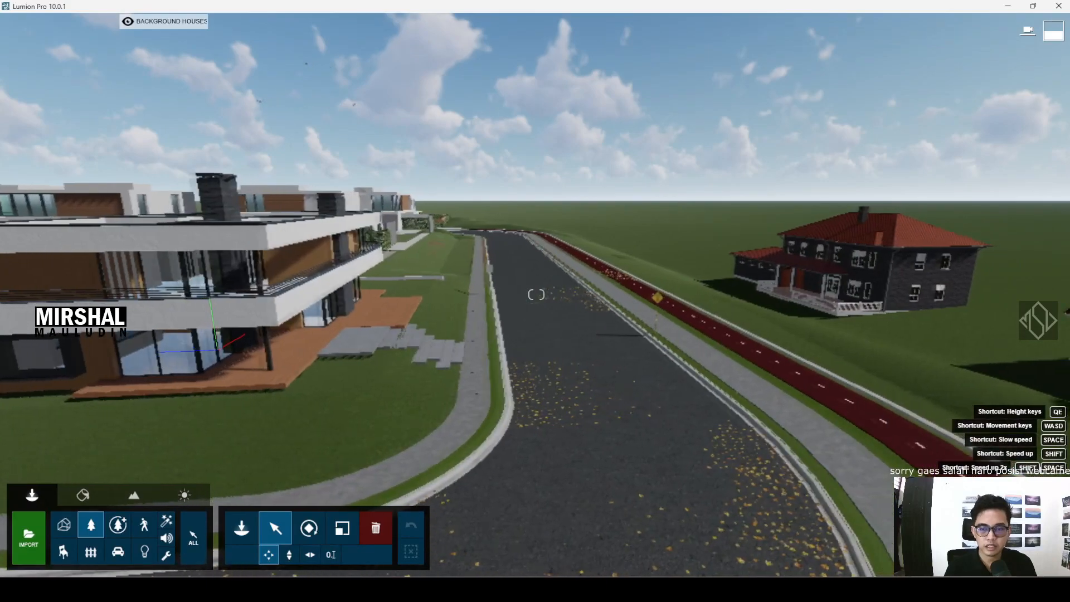
right_drag(780, 334, 727, 339)
key(s)
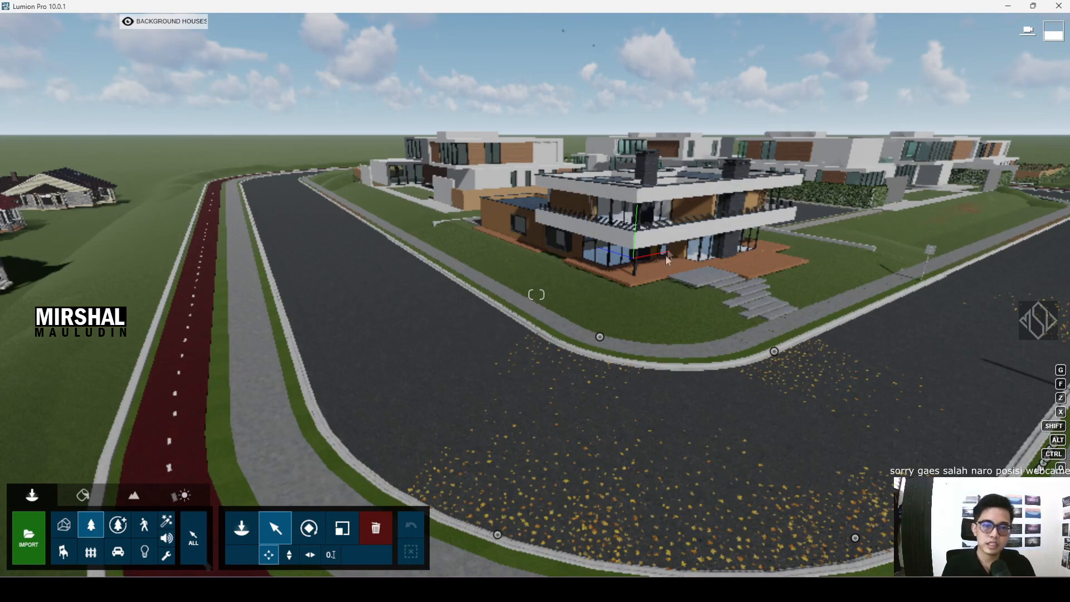
key(w)
right_drag(667, 249, 611, 253)
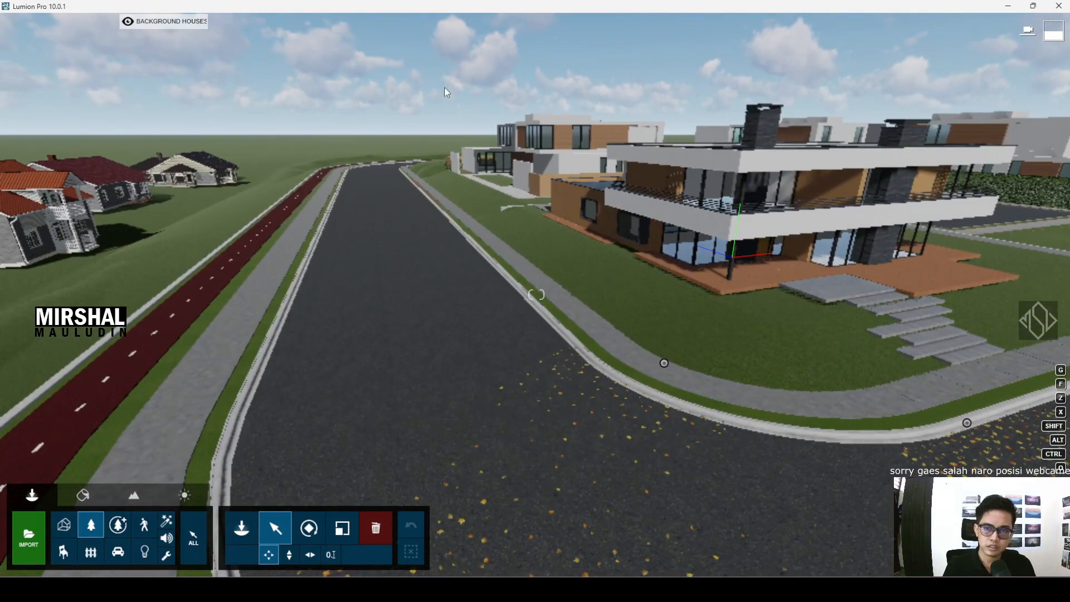
- Hide the Finished House and Road & Sidewalk layers so that mainly the terrain and background houses remain
mouse_move(413, 20)
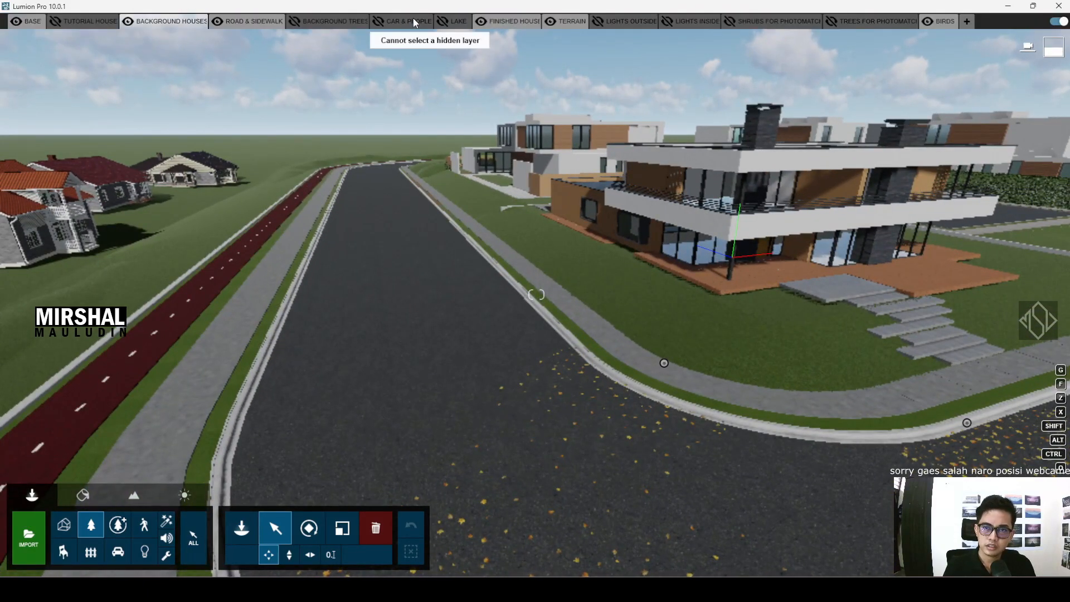
click(481, 21)
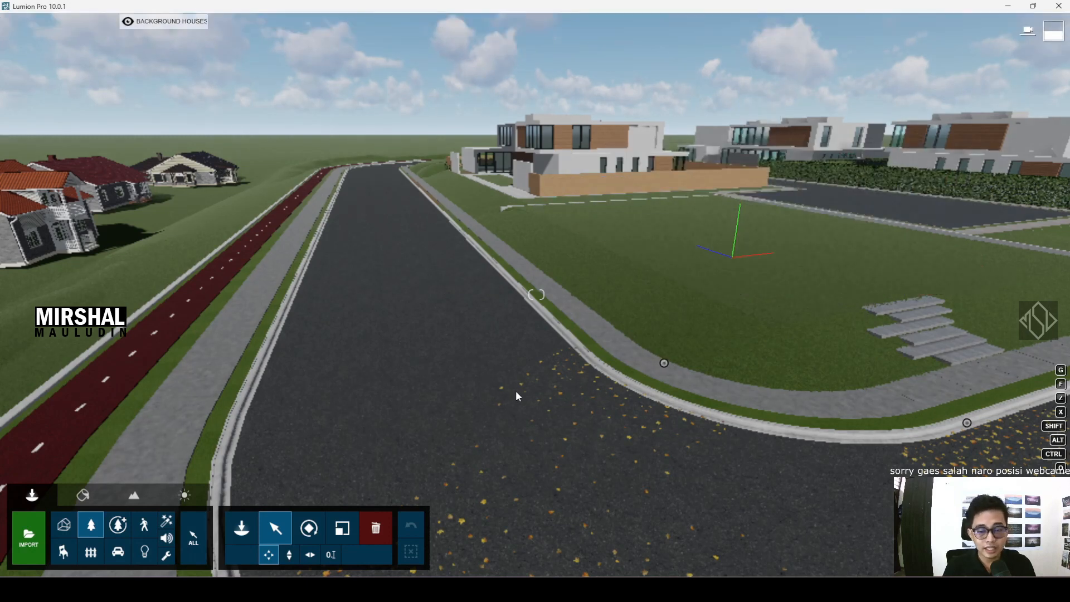
key(a)
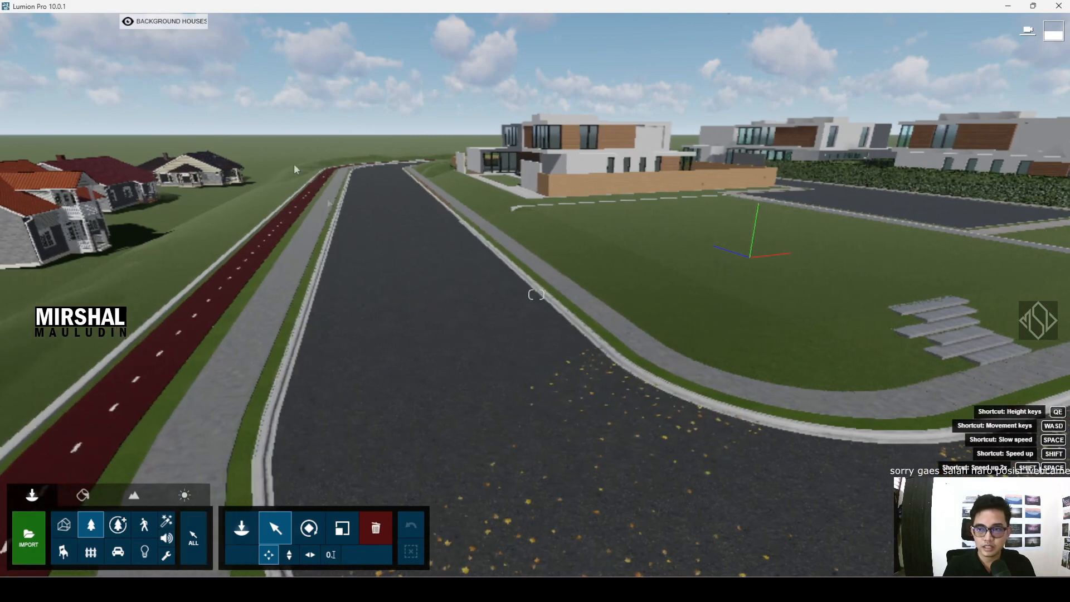
mouse_move(147, 28)
click(218, 24)
- Examine the background houses, their wooden fence and the surrounding terrain up close and from farther away
right_drag(346, 183, 534, 268)
key(d)
key(s)
key(d)
key(s)
key(w)
key(w)
key(w)
key(w)
key(a)
right_drag(390, 222, 426, 218)
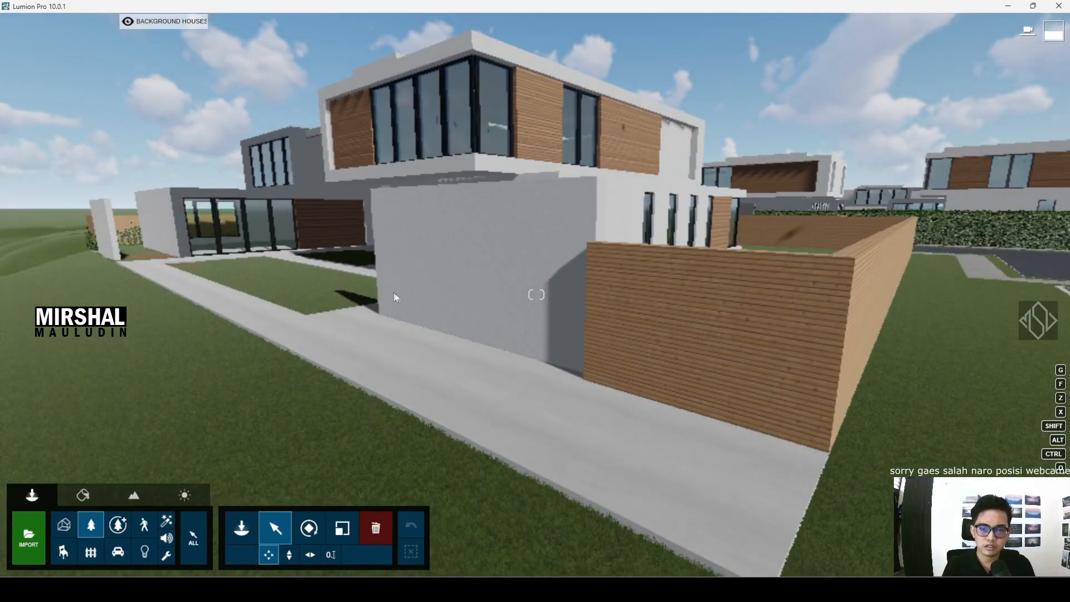
key(s)
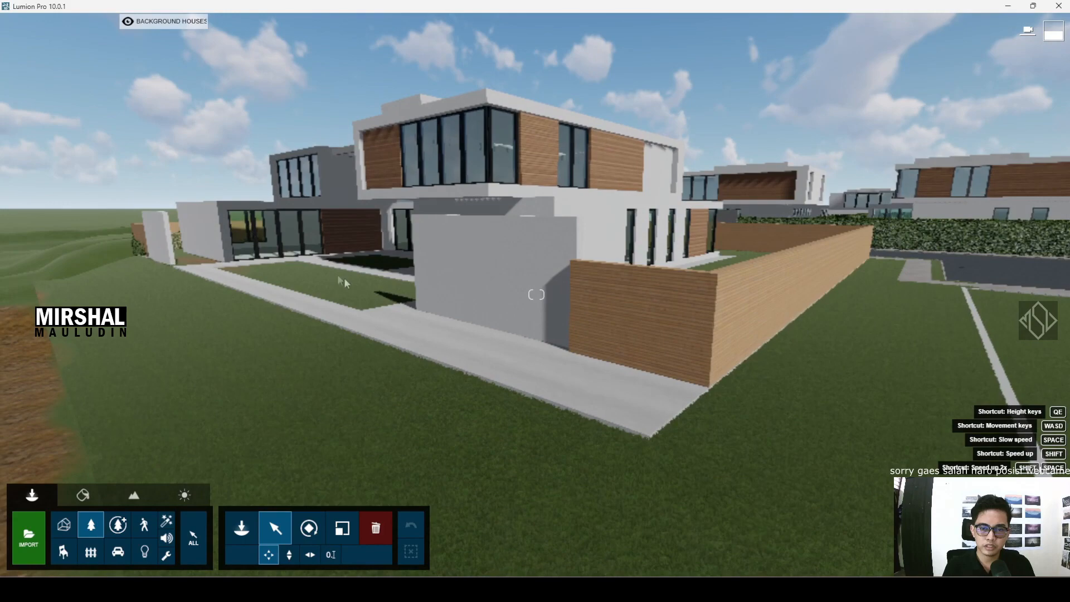
key(s)
key(d)
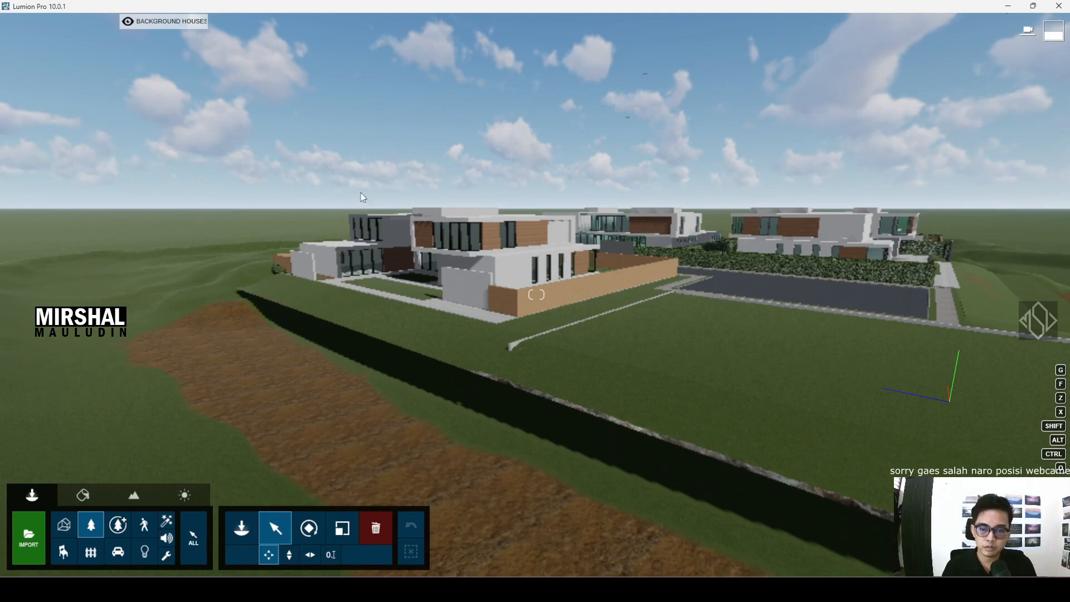
right_drag(630, 284, 565, 292)
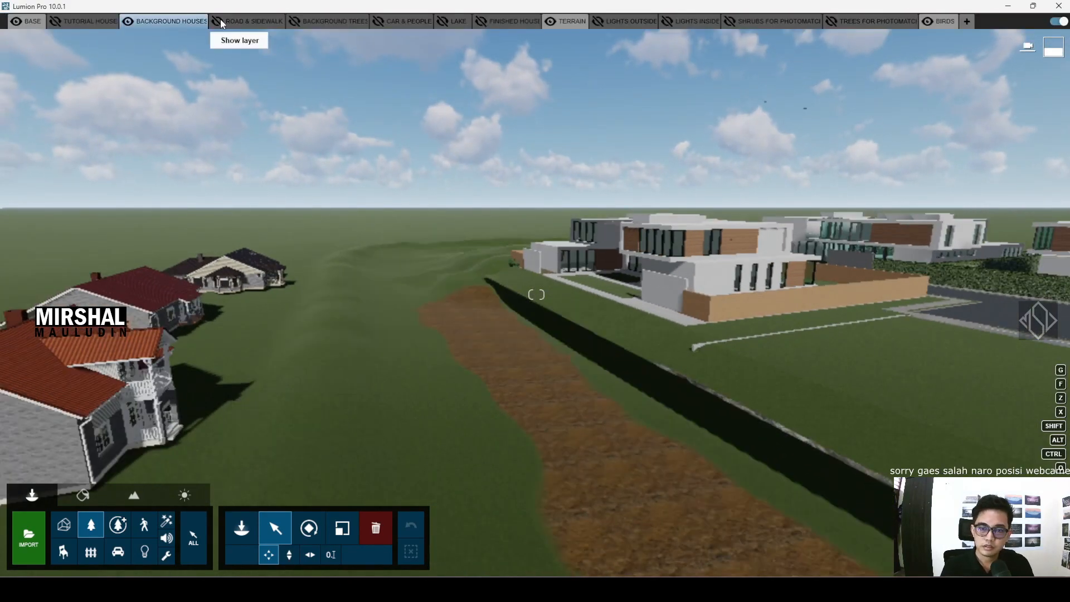
- Show the Road & Sidewalk, Background Trees, Car & People and Finished House layers again, viewed from above the street
click(220, 23)
click(295, 22)
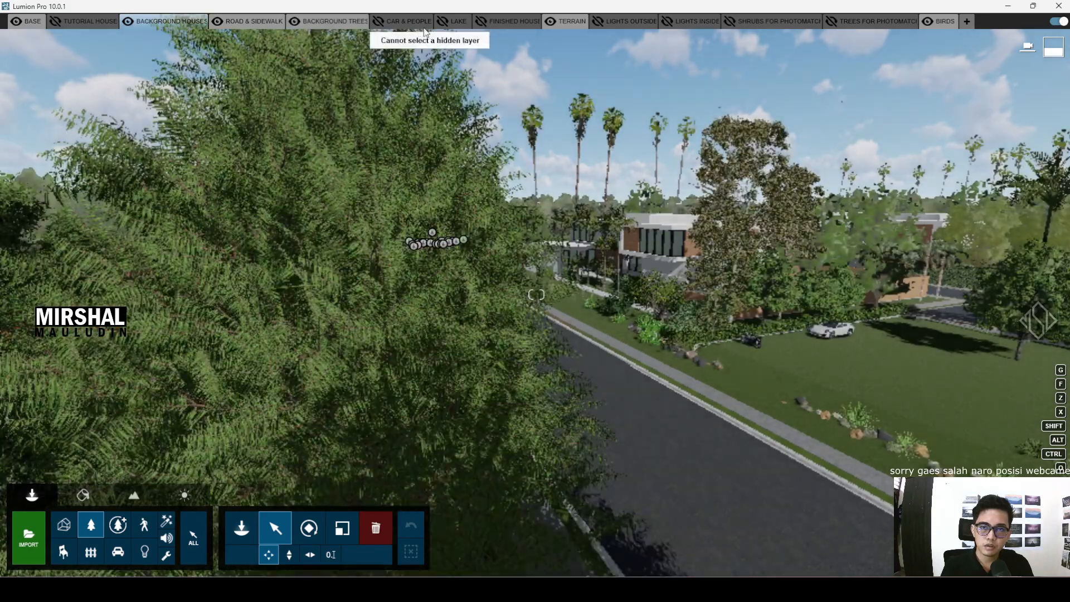
click(378, 21)
key(s)
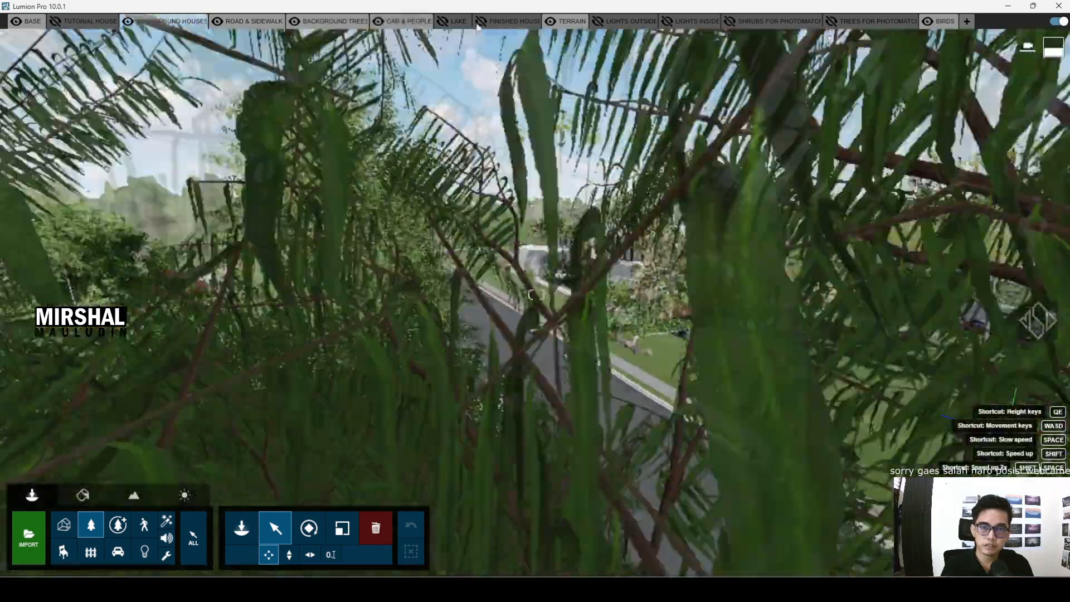
click(479, 21)
key(d)
key(s)
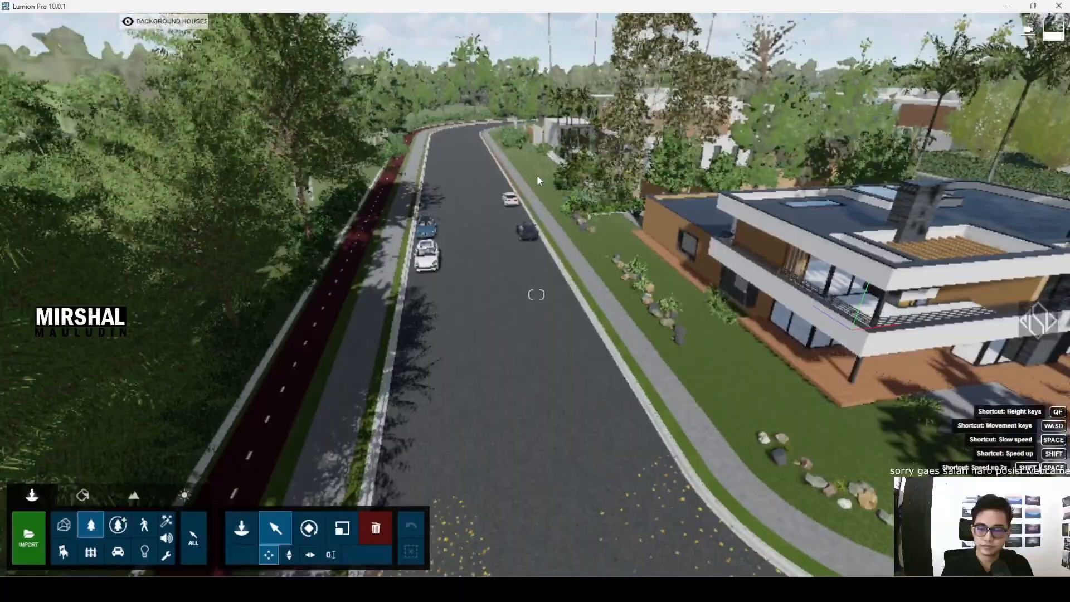